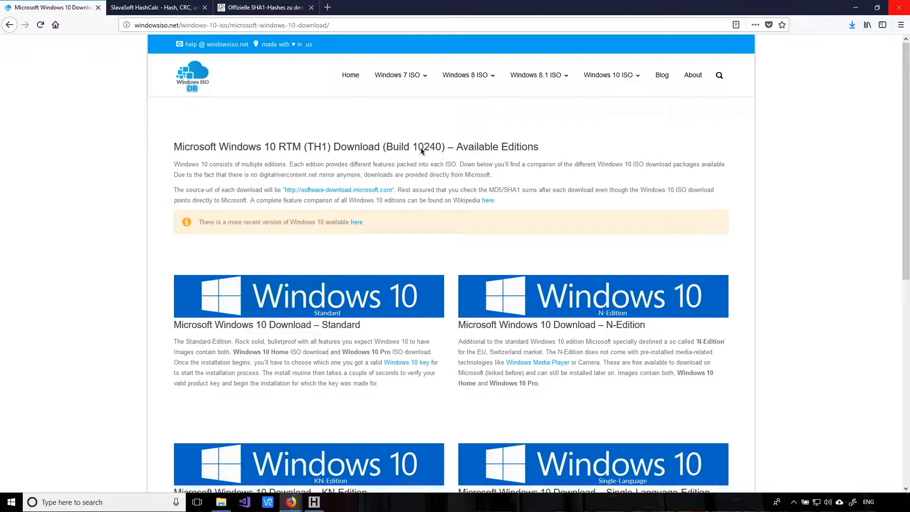
- Open the Windows 10 Standard ISO table and highlight build 6846432 in the English x64 file name
left_click(321, 308)
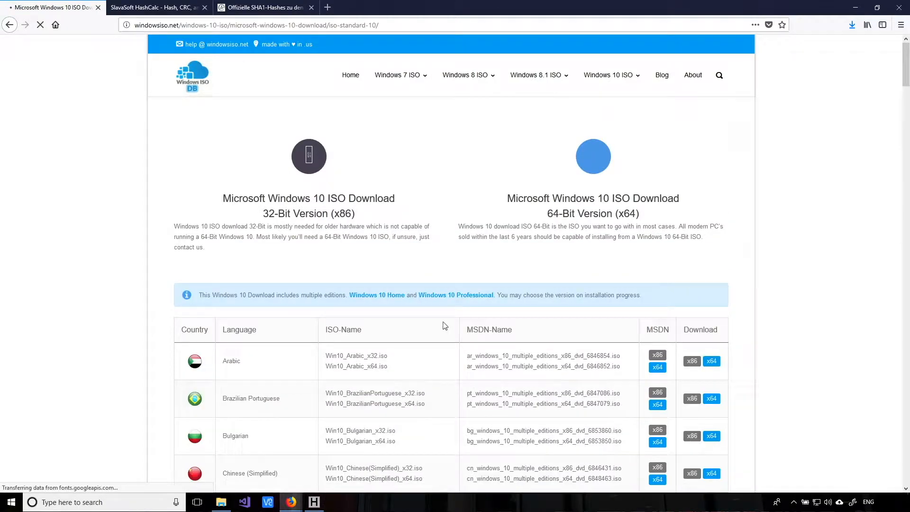
scroll(445, 325, "down", 2)
scroll(445, 326, "down", 7)
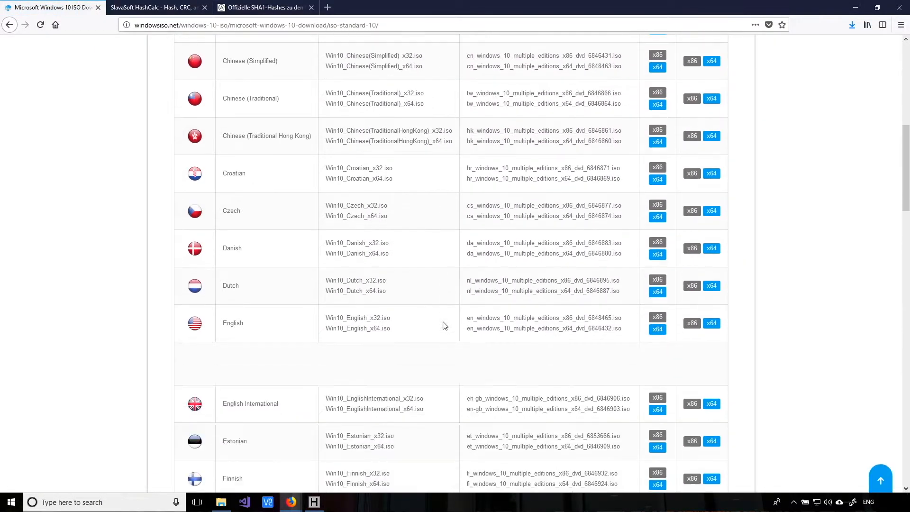
left_click_drag(466, 326, 632, 330)
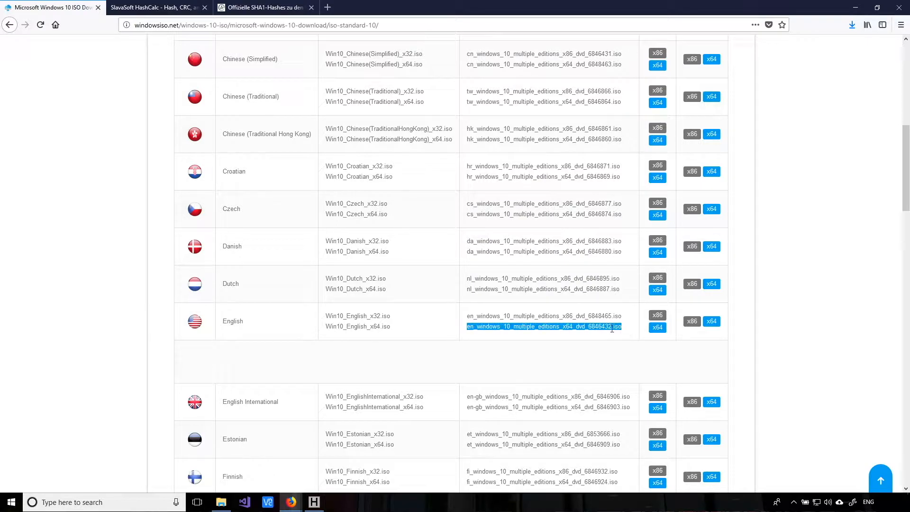
left_click(590, 334)
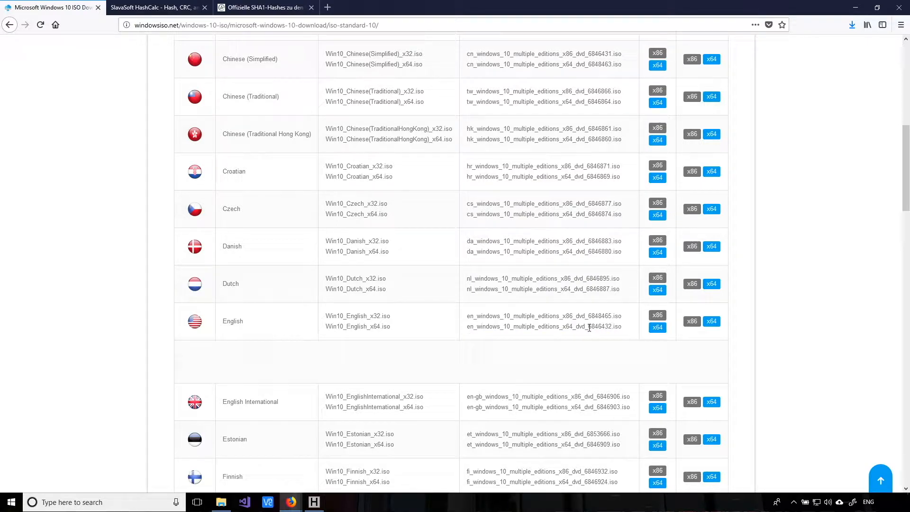
left_click_drag(589, 327, 614, 327)
- Start the English x64 ISO download, cancel saving Win10_English_x64.iso, and switch to the HashCalc page
left_click(711, 322)
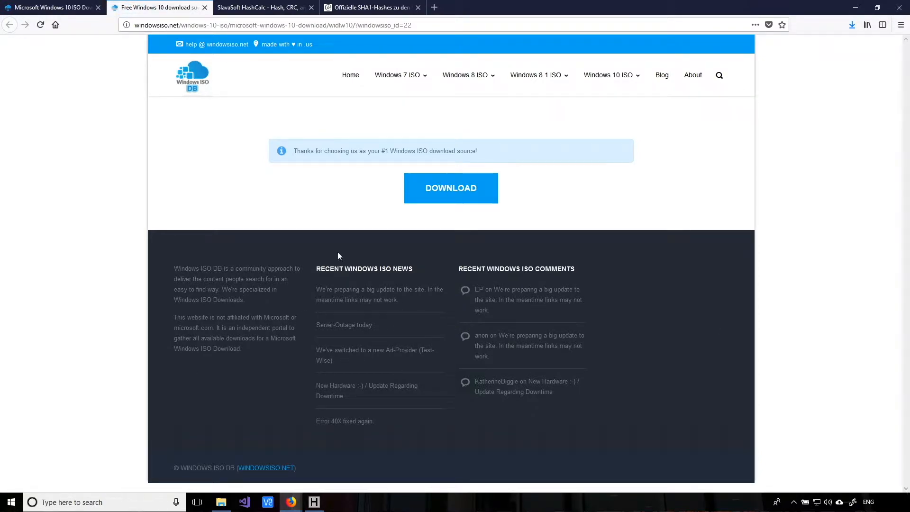
left_click(452, 202)
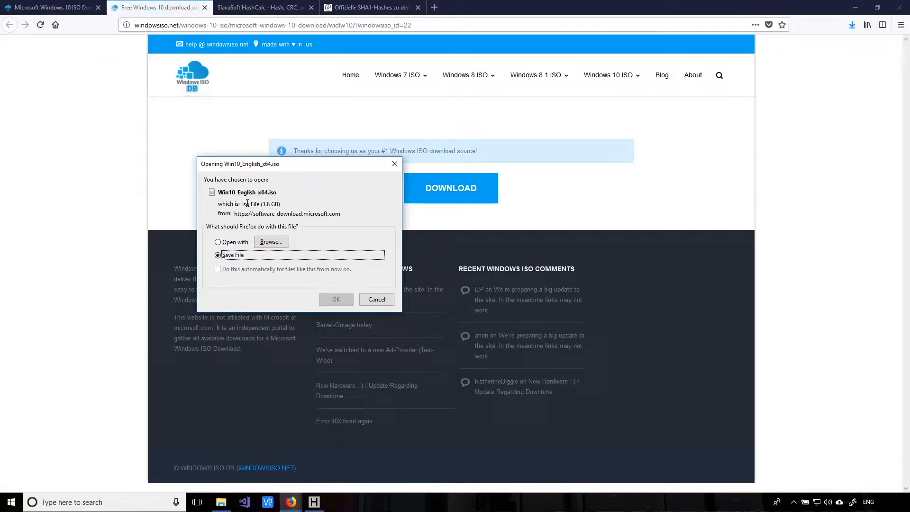
left_click(377, 300)
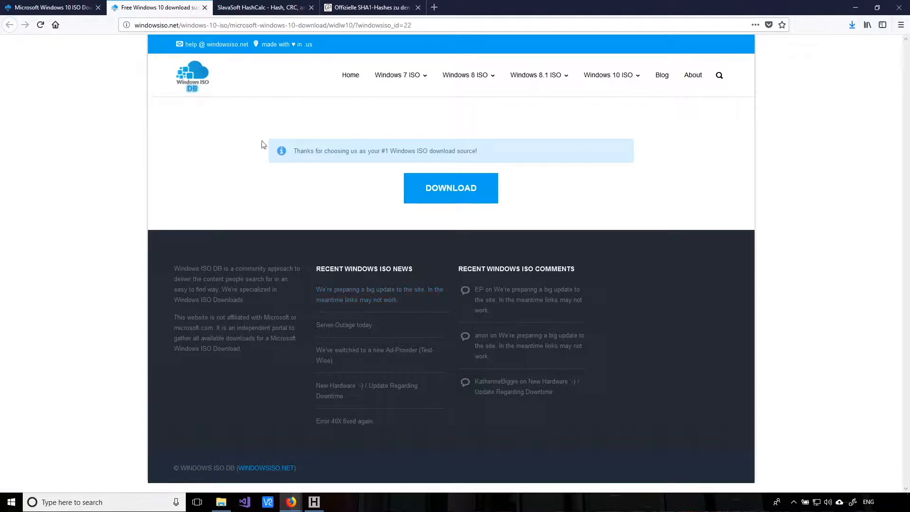
left_click(254, 9)
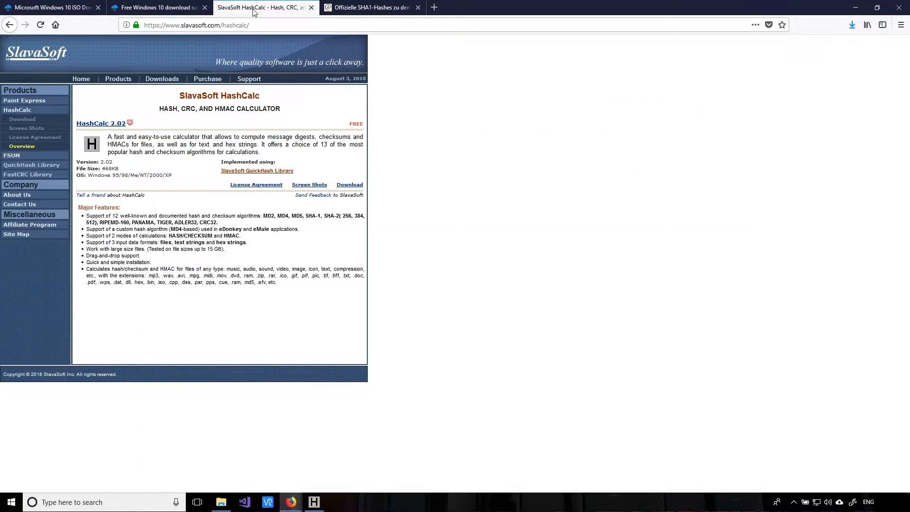
double_click(223, 95)
left_click(202, 93)
double_click(203, 93)
double_click(223, 95)
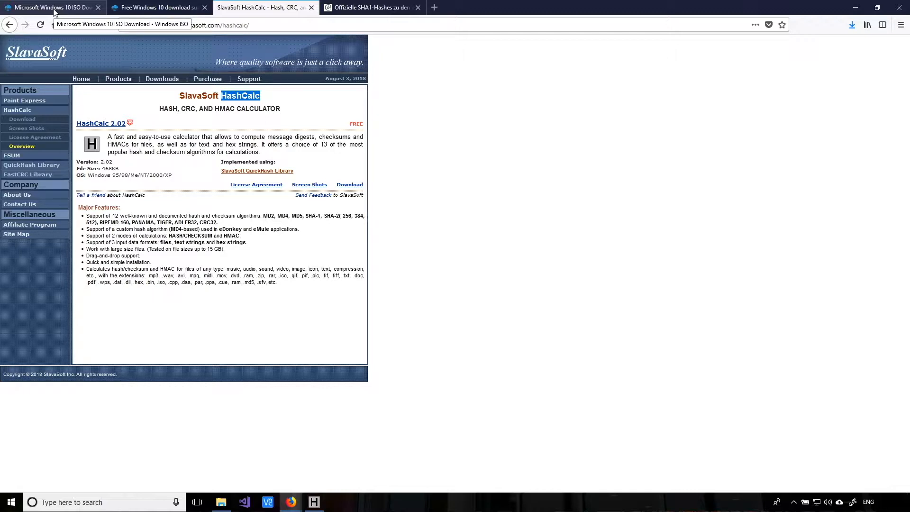
- Show the 'Offizielle SHA1-Hashes' forum post and restore the HashCalc results window beside it
left_click(359, 9)
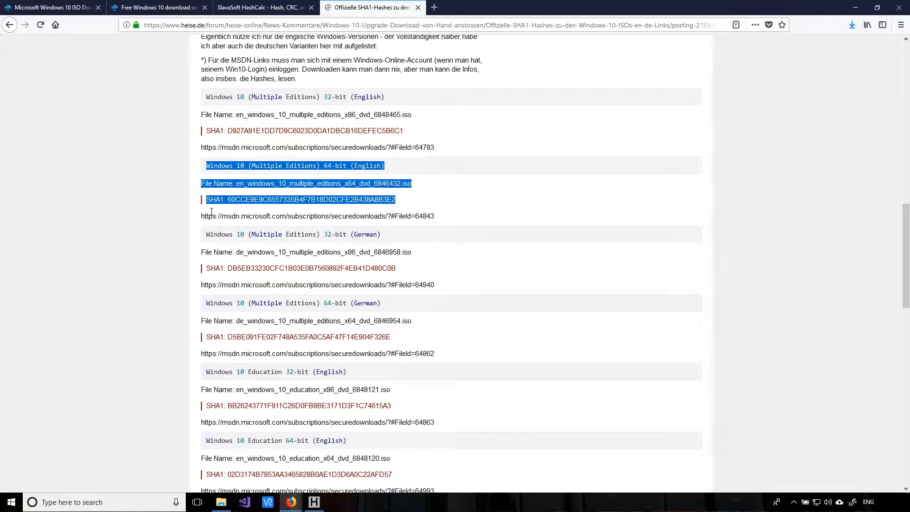
left_click(315, 504)
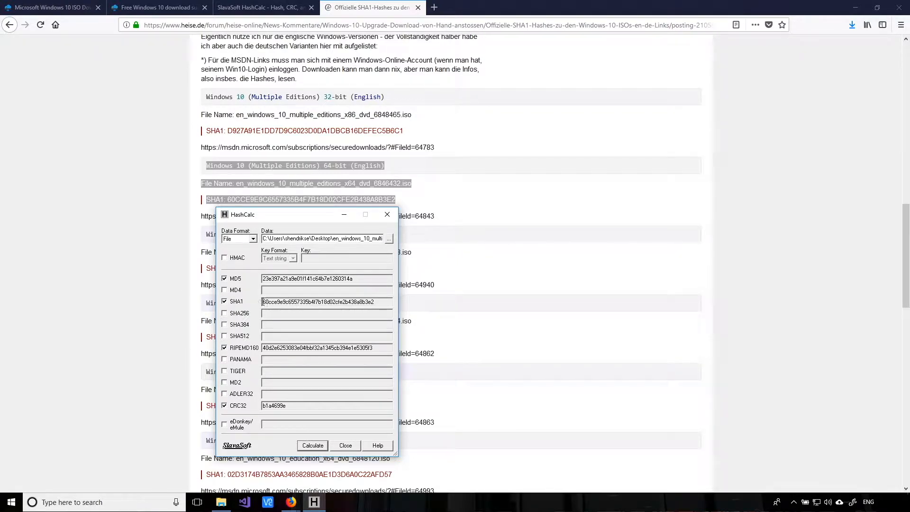
- Match HashCalc's computed SHA1 against the published 60CCE9E9C655… x64 hash, then close HashCalc
left_click_drag(263, 302, 374, 302)
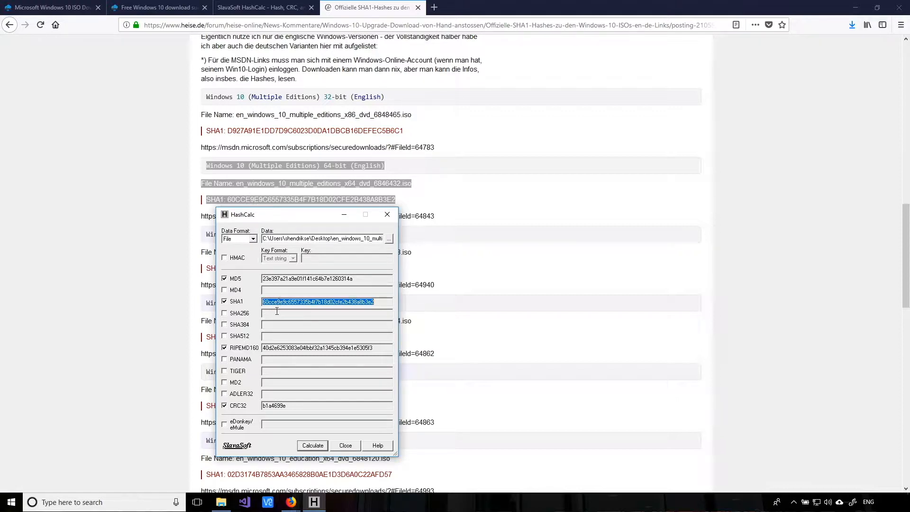
left_click_drag(285, 302, 257, 303)
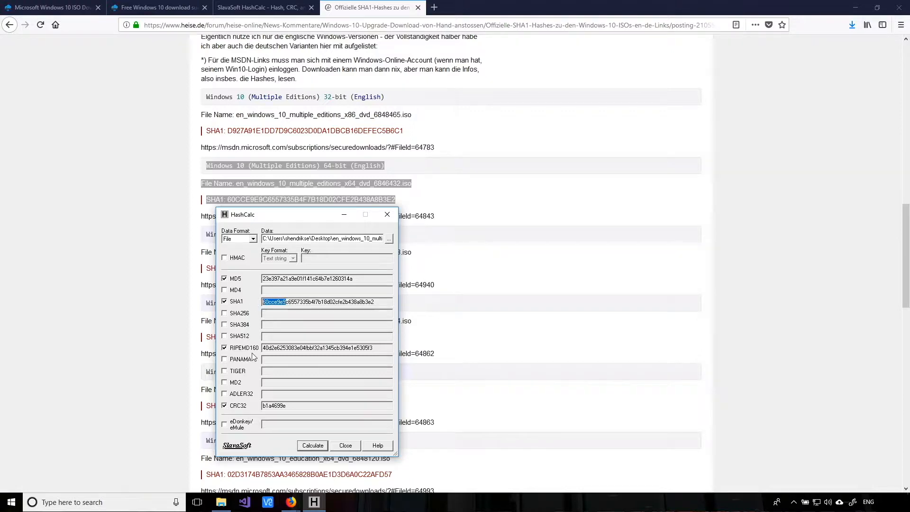
left_click_drag(375, 303, 357, 303)
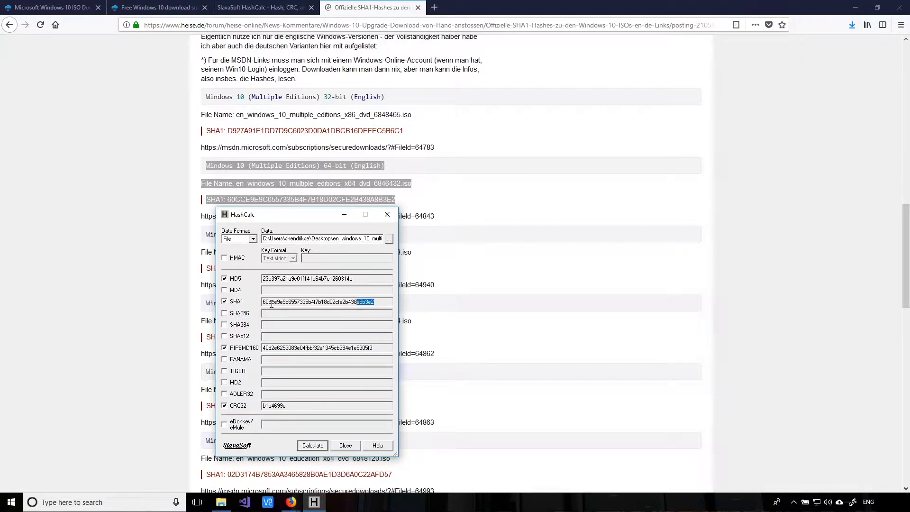
left_click(382, 301)
left_click_drag(382, 301, 262, 302)
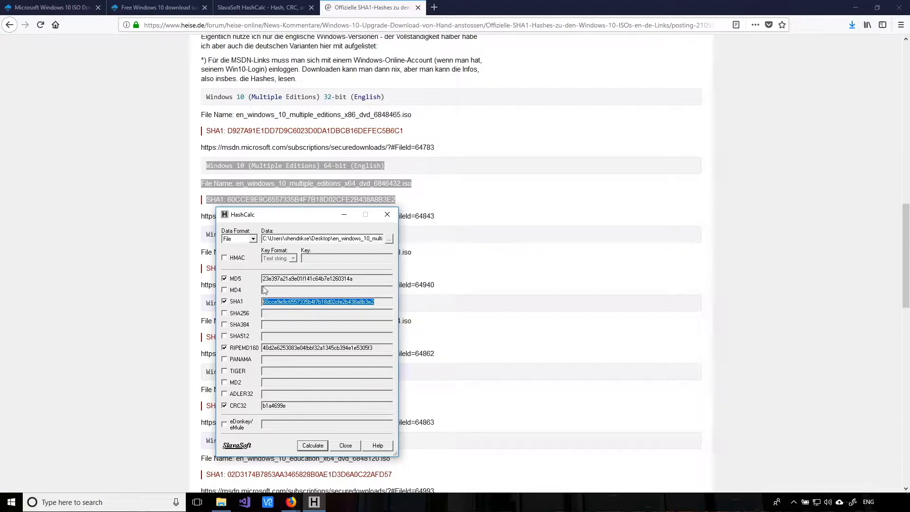
left_click(345, 445)
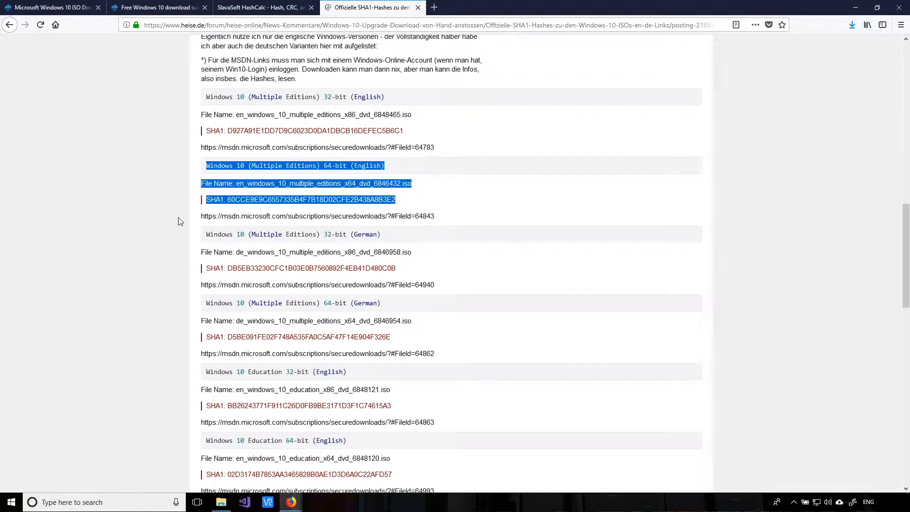
- Close Firefox and dismiss the scam pop-up along with its browser window
left_click(899, 7)
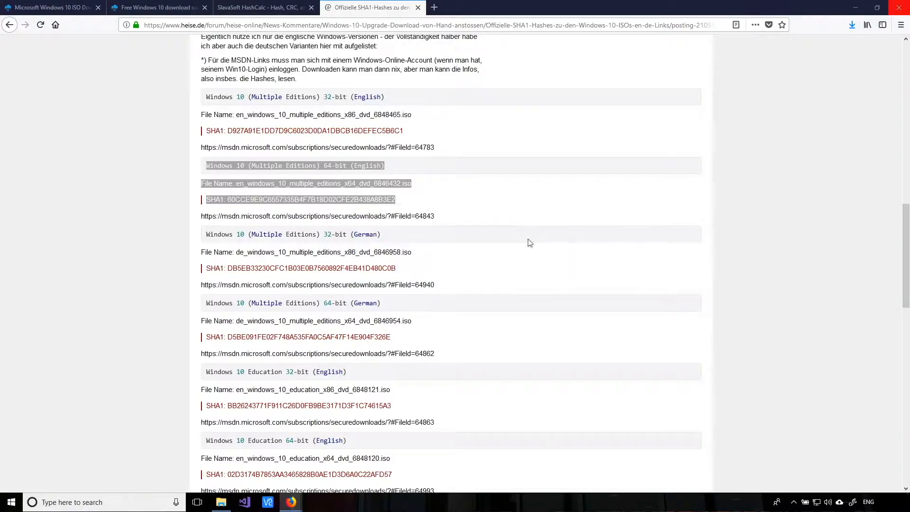
left_click(474, 266)
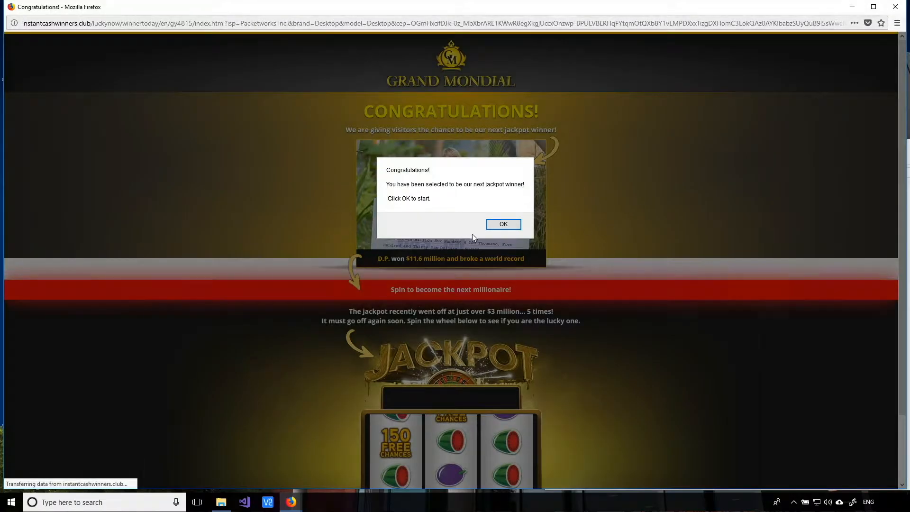
left_click(503, 224)
left_click(895, 7)
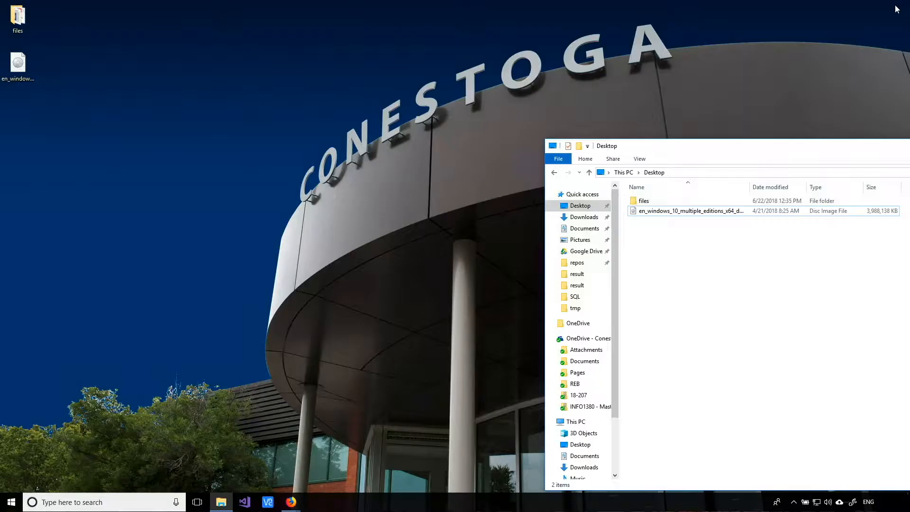
- Check the 3,988,138 KB x64 ISO in the Desktop folder, then close File Explorer
left_click_drag(790, 150, 571, 140)
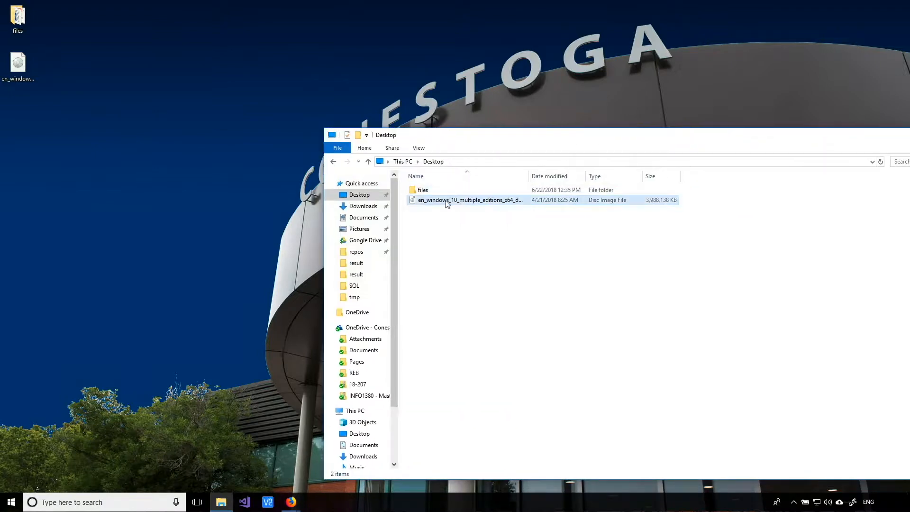
left_click_drag(810, 140, 600, 135)
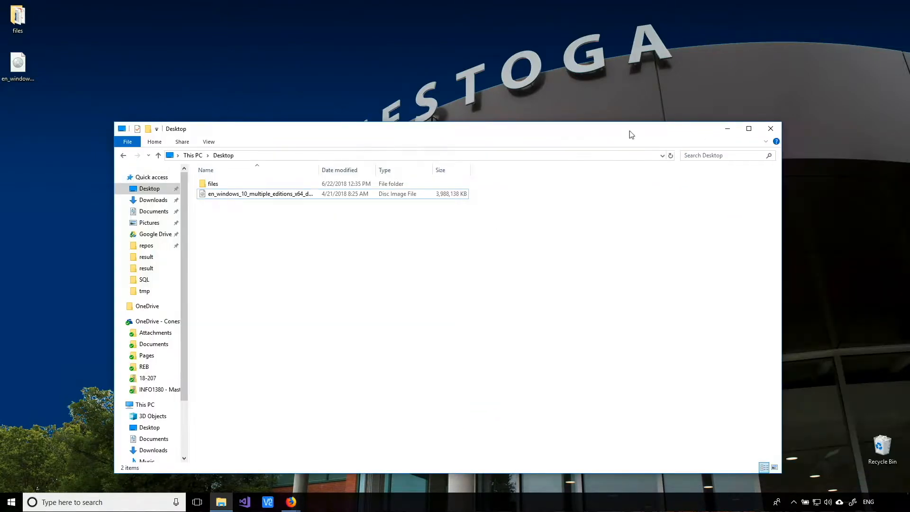
left_click(771, 129)
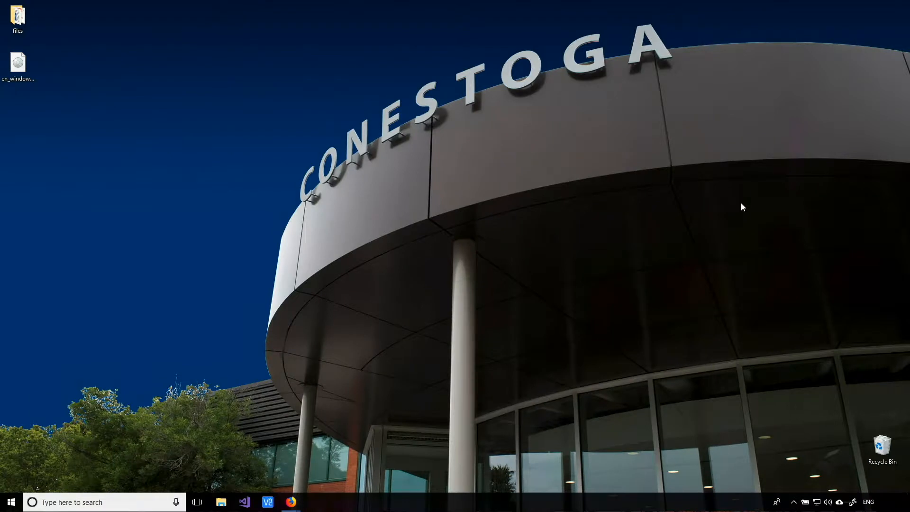
- Launch VirtualBox from Start, ignore the inaccessible disk image warning, and reposition the Manager window
left_click(12, 501)
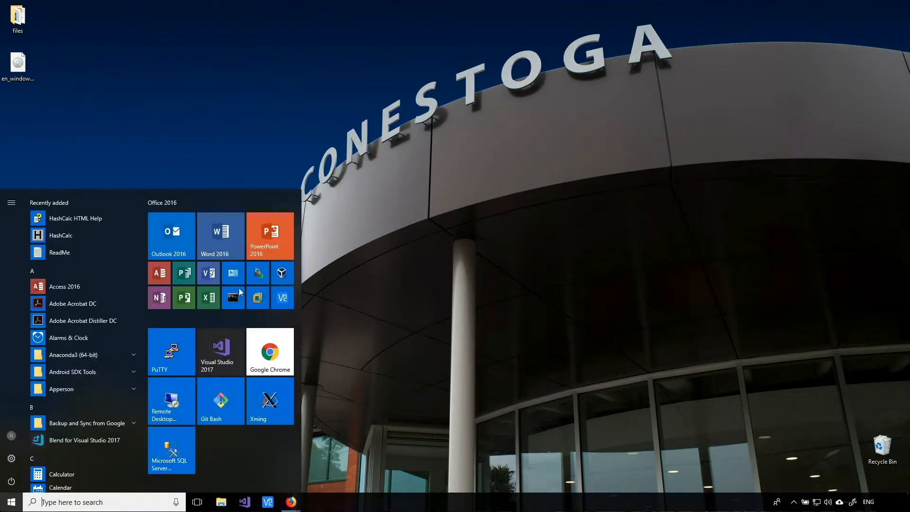
left_click(282, 274)
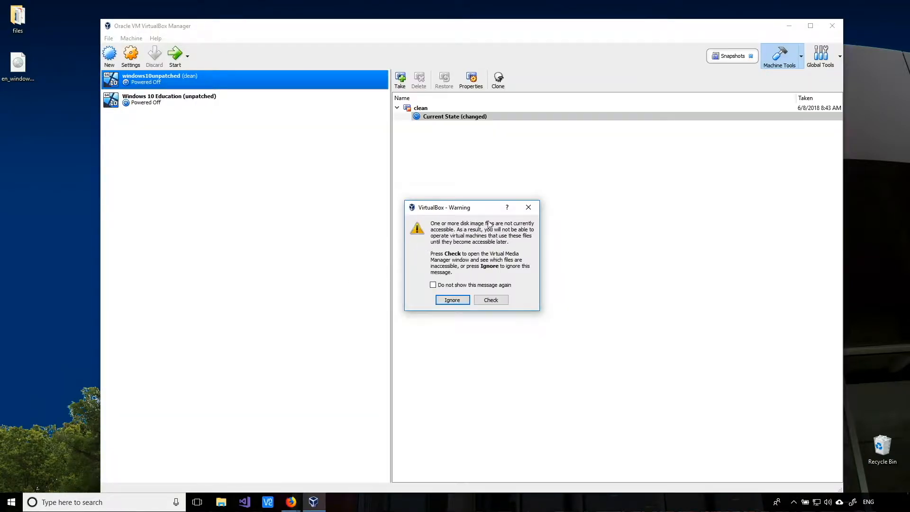
left_click(440, 300)
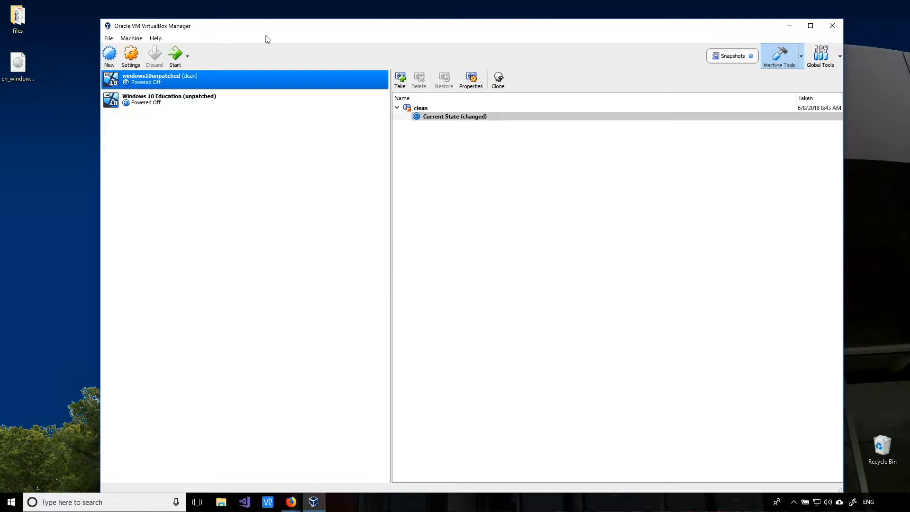
left_click_drag(268, 23, 269, 10)
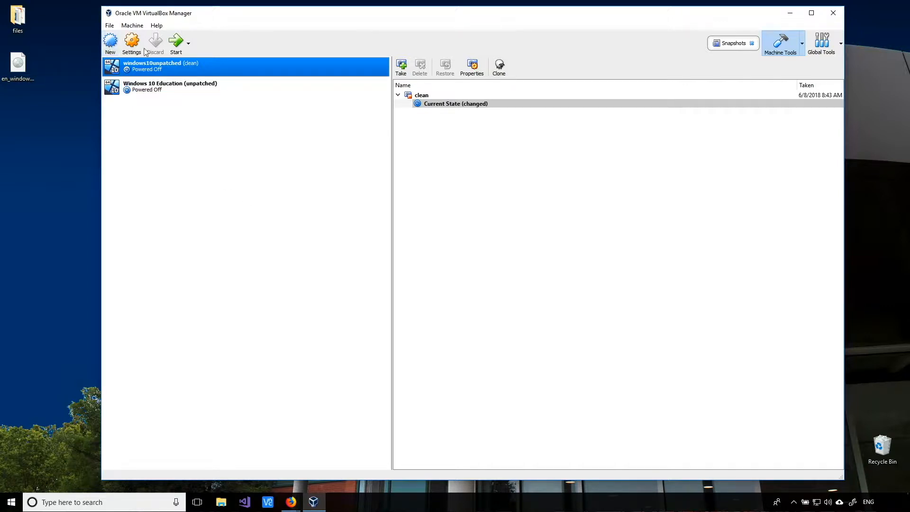
- Start a new virtual machine with the New toolbar button
left_click(110, 42)
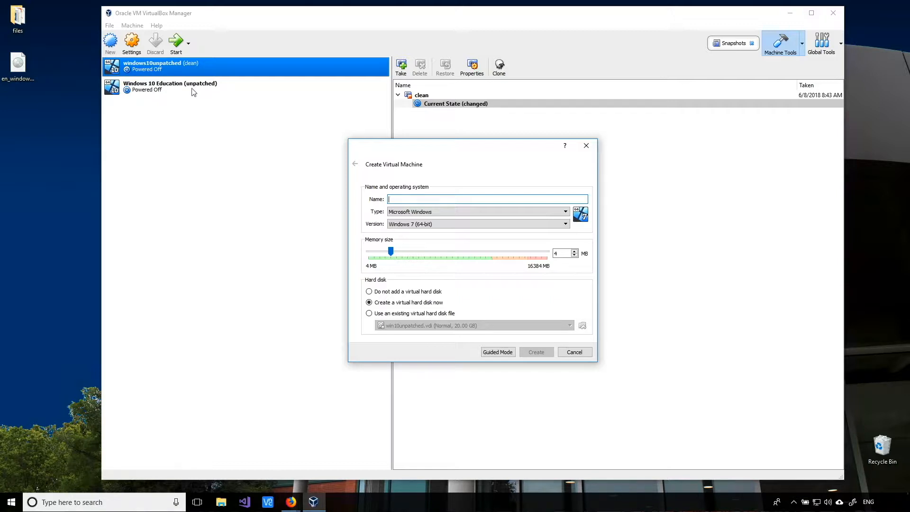
- Name the VM windows10unpatched_50gbdisk and set its memory to 4096 MB
type("windows10u")
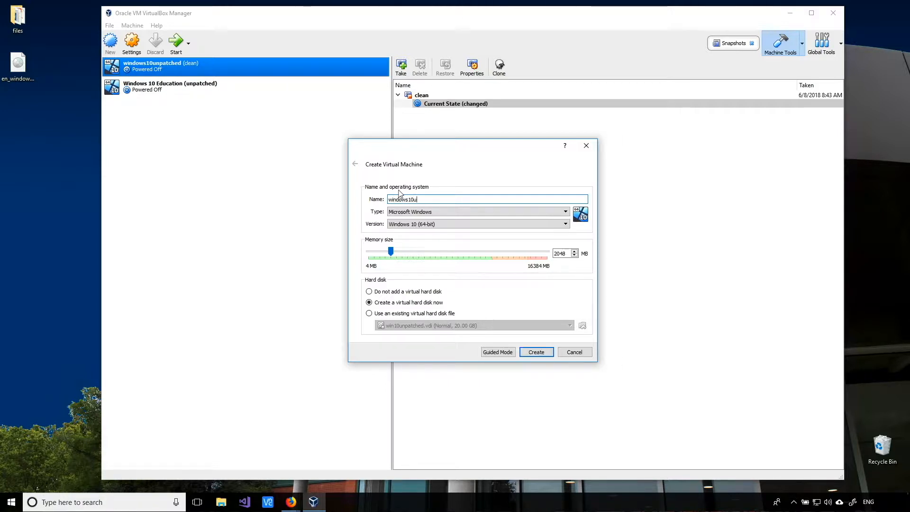
type("npatched_50gbdisk")
left_click_drag(565, 253, 539, 256)
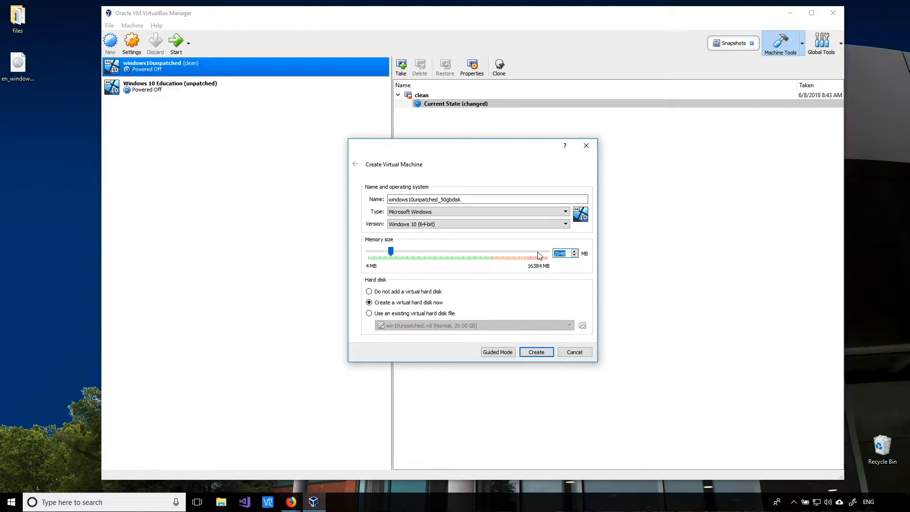
type("4096")
left_click(564, 253)
- Keep the new hard disk at 50.00 GB, VDI format, dynamically allocated
left_click(535, 351)
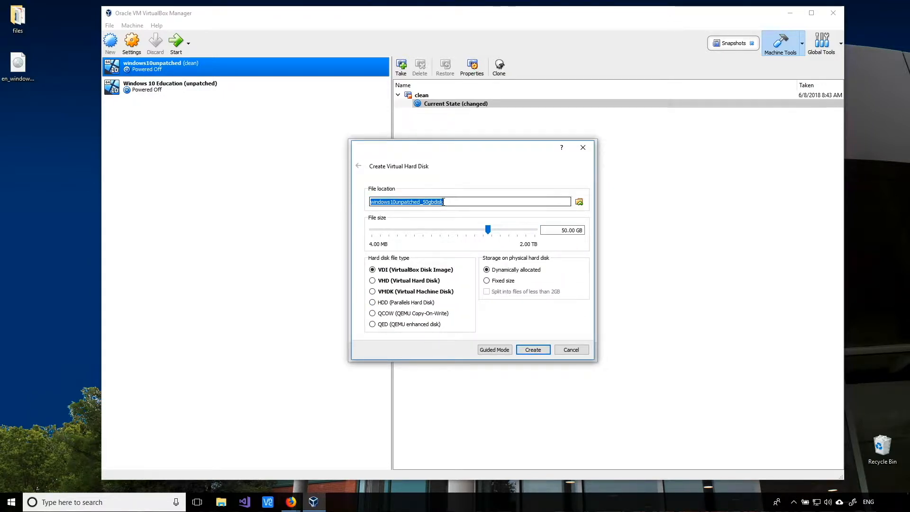
left_click_drag(561, 230, 567, 230)
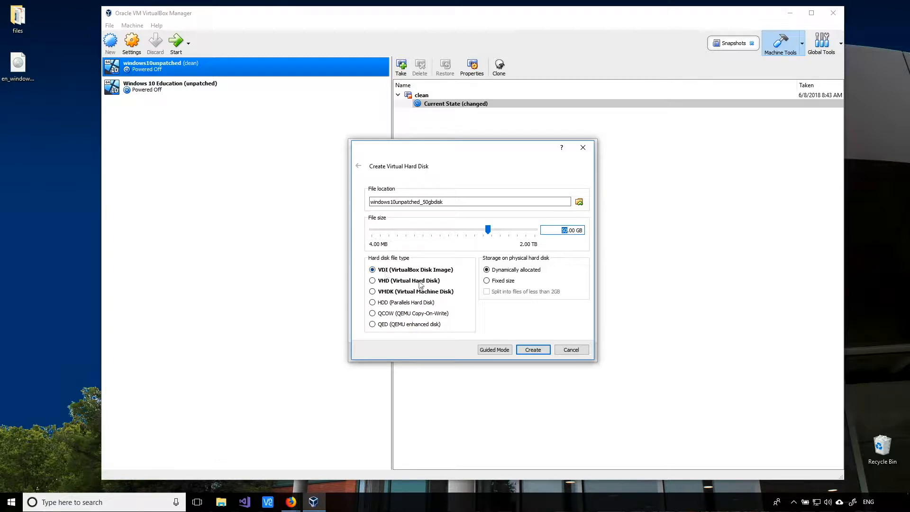
left_click(492, 270)
mouse_move(575, 235)
- Create the disk so windows10unpatched_50gbdisk joins the machine list as the third, powered-off VM
left_click(534, 349)
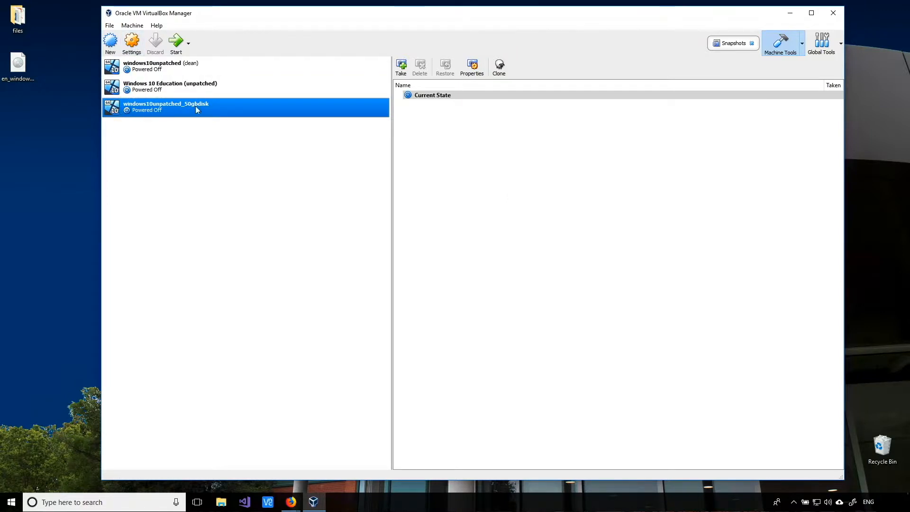
- Review windows10unpatched_50gbdisk's System, Display and Storage settings and select the empty SATA optical drive
left_click(132, 43)
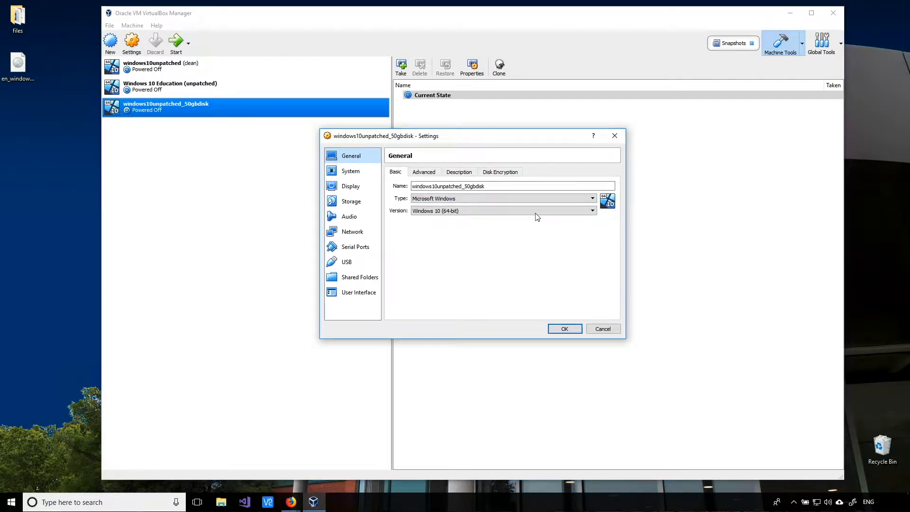
left_click(353, 174)
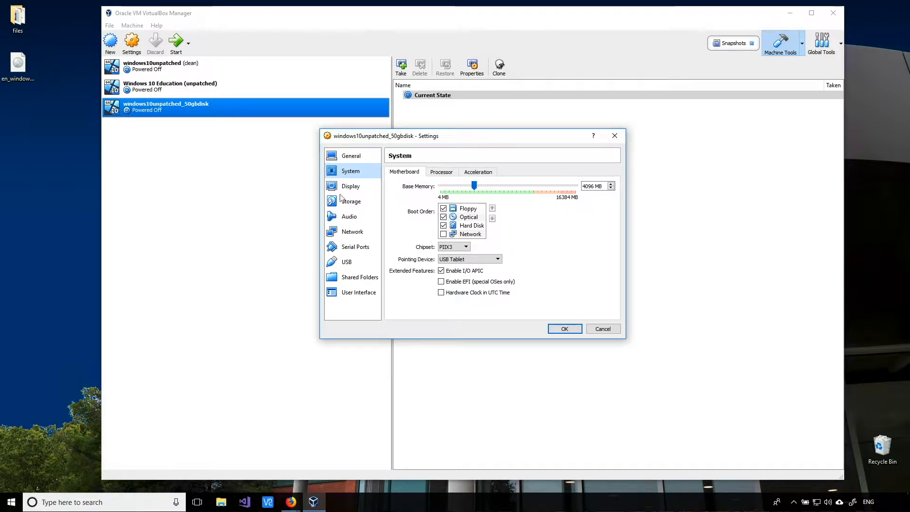
left_click(340, 188)
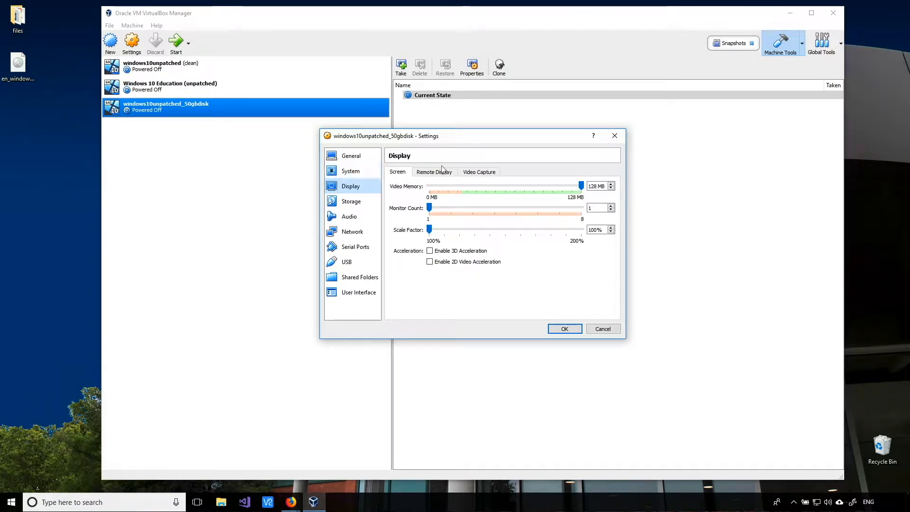
left_click(350, 201)
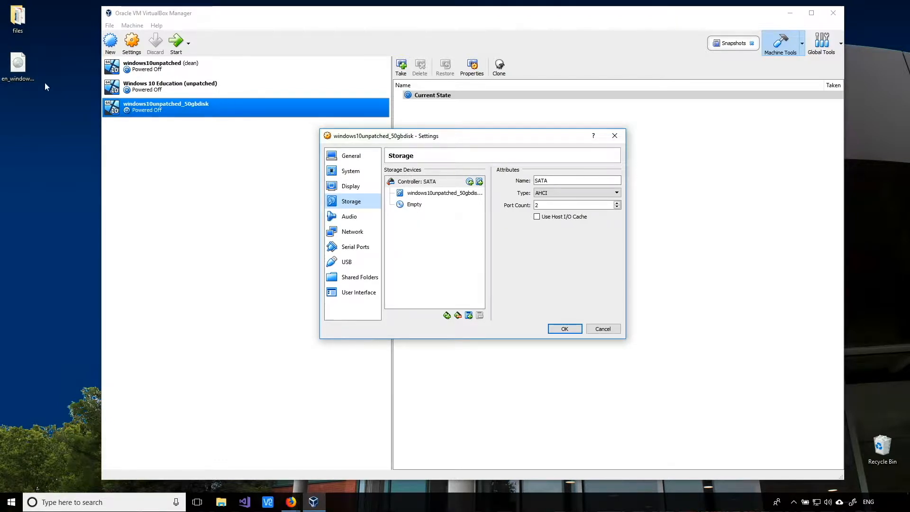
left_click(411, 205)
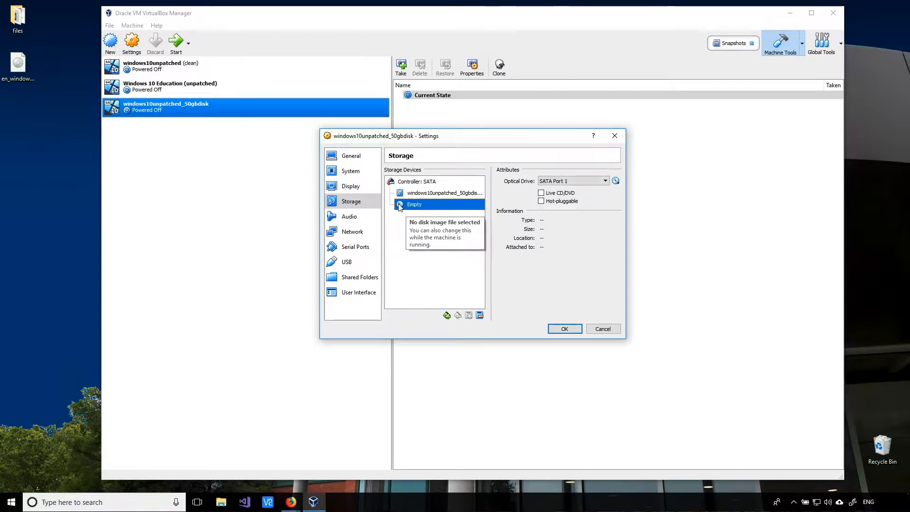
- Load the en_windows_10_multiple_editions_x64_dvd_6846432 ISO from the Desktop into the optical drive
left_click(616, 181)
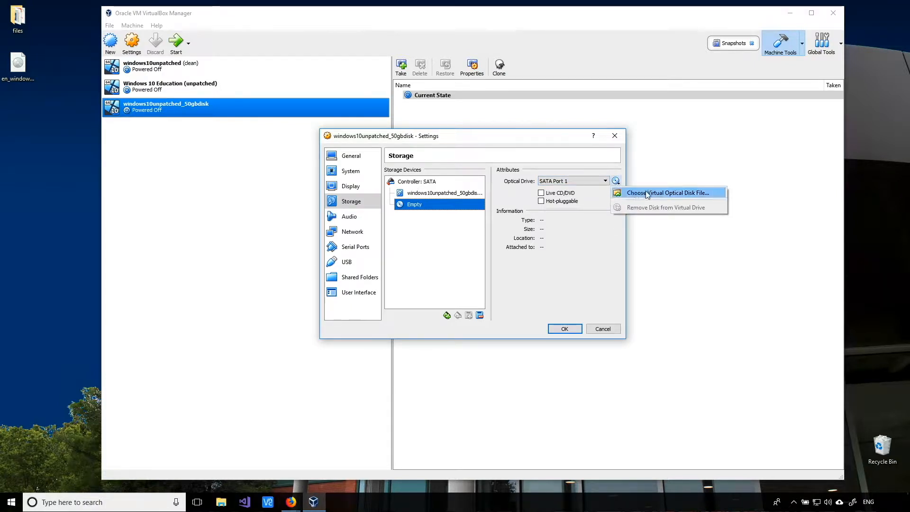
left_click(675, 196)
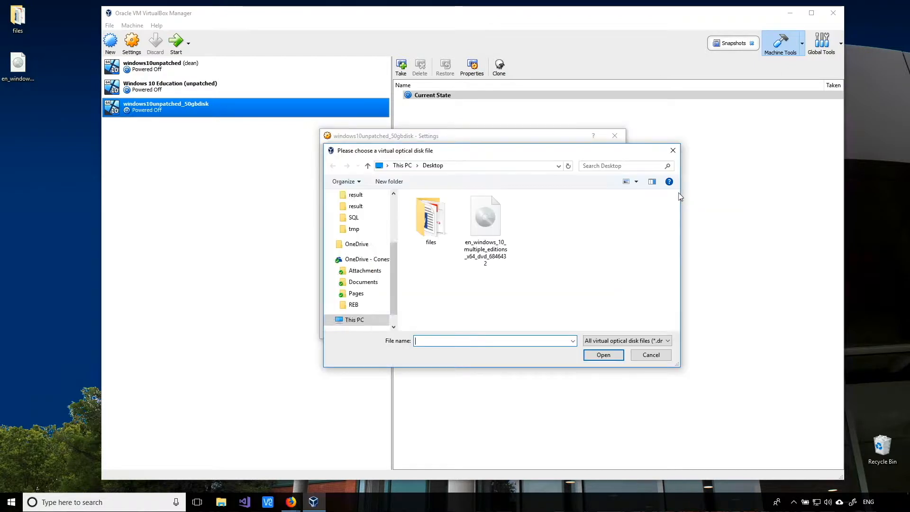
left_click(510, 253)
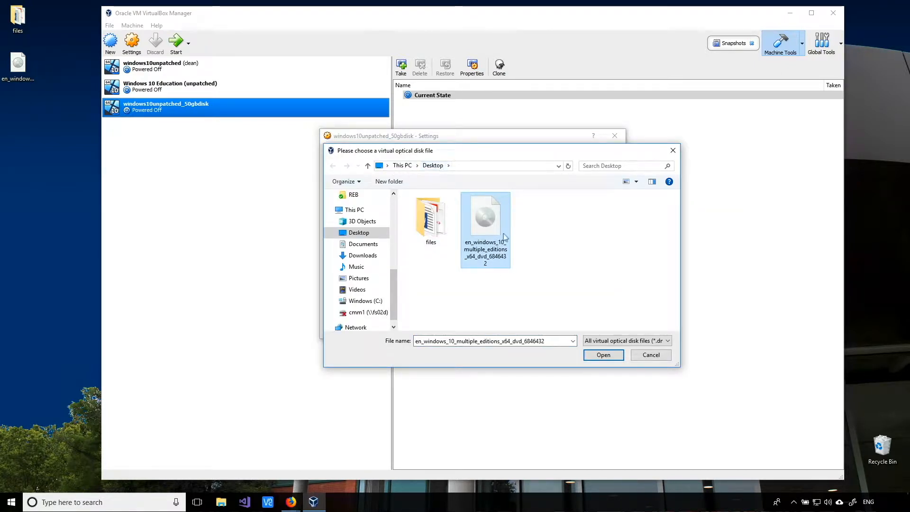
left_click(610, 358)
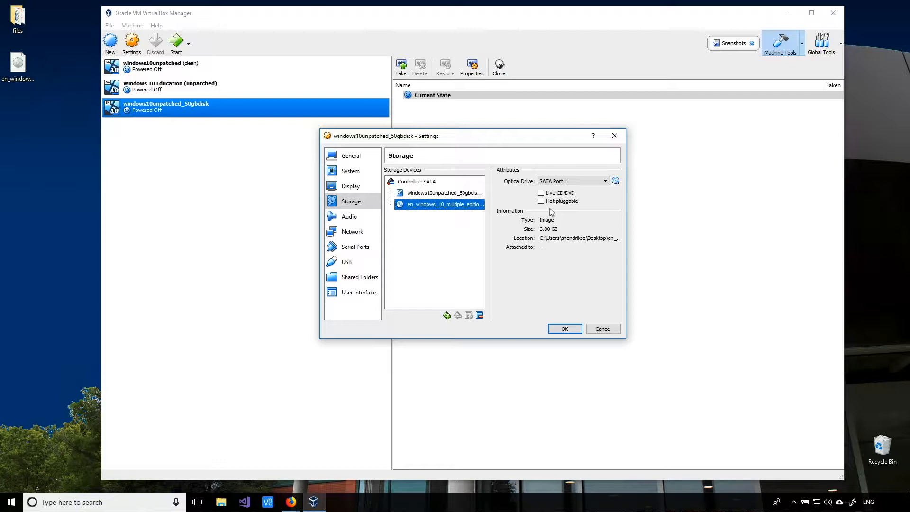
- Uncheck Enable Audio on the Audio page, then go to the Network adapter page
left_click(343, 219)
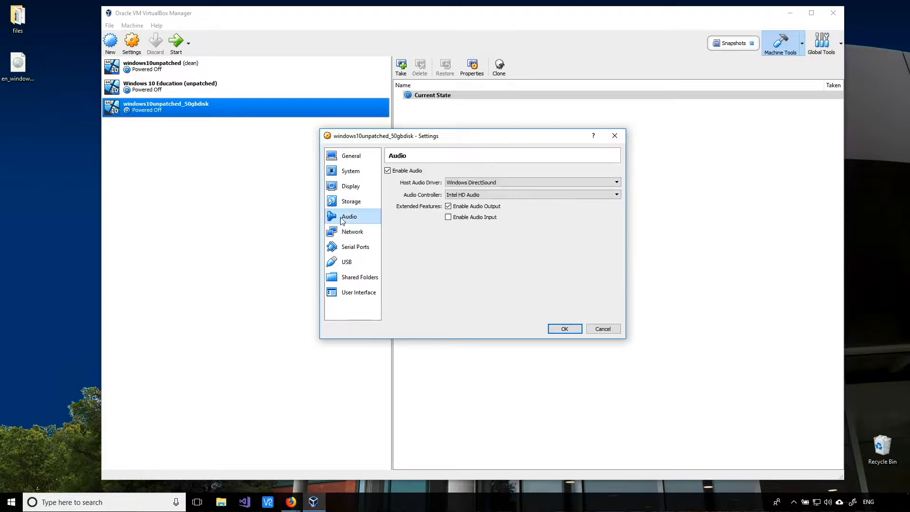
left_click(388, 171)
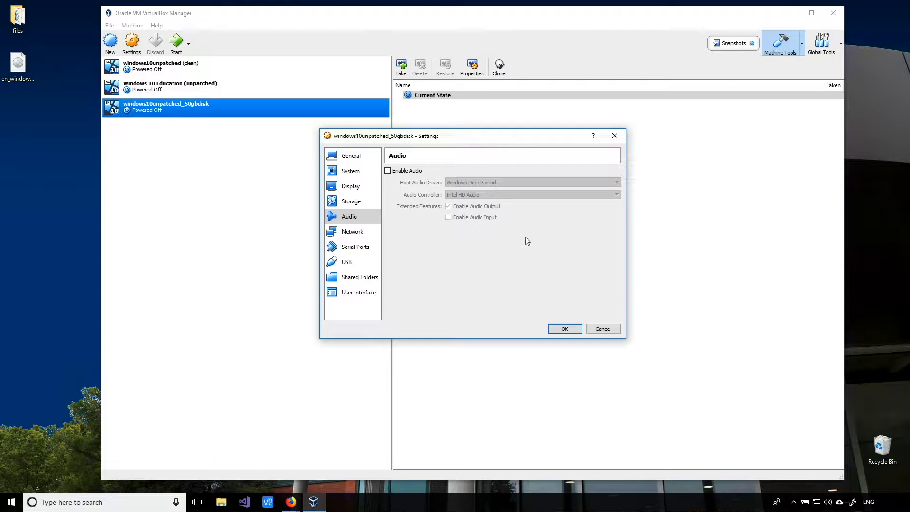
left_click(357, 235)
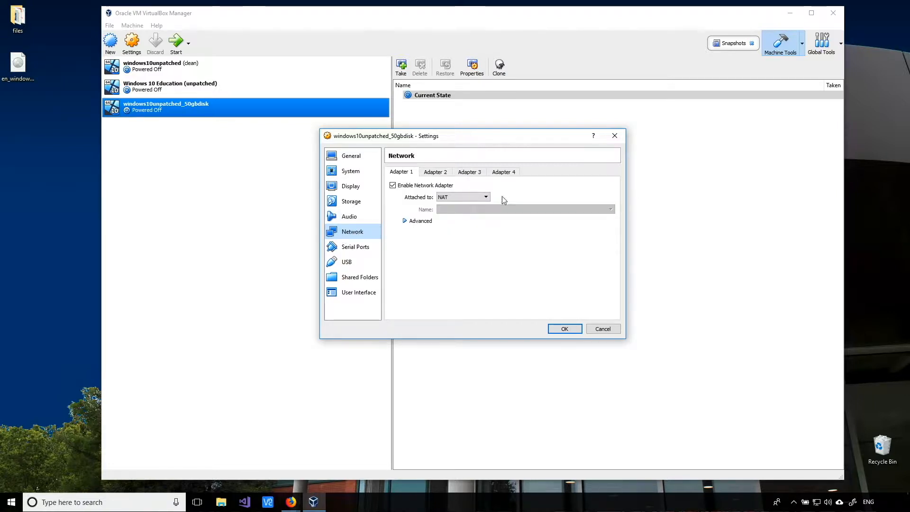
- Attach Adapter 1 as Bridged Adapter with Cable Connected unchecked, and save the settings
left_click(486, 197)
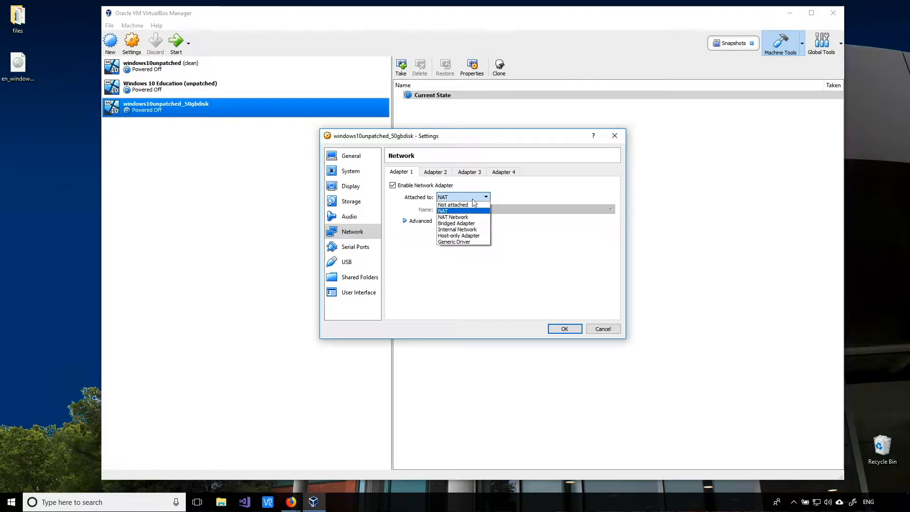
left_click(457, 224)
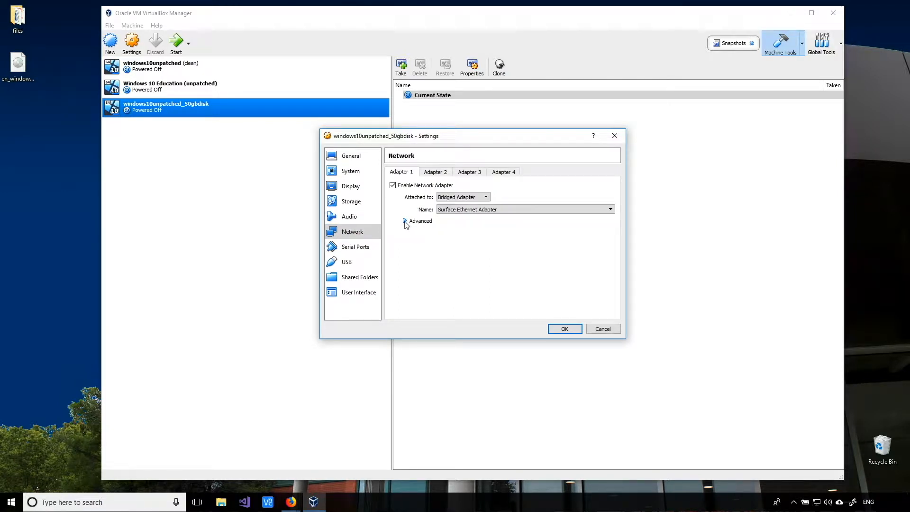
left_click(405, 220)
left_click(451, 271)
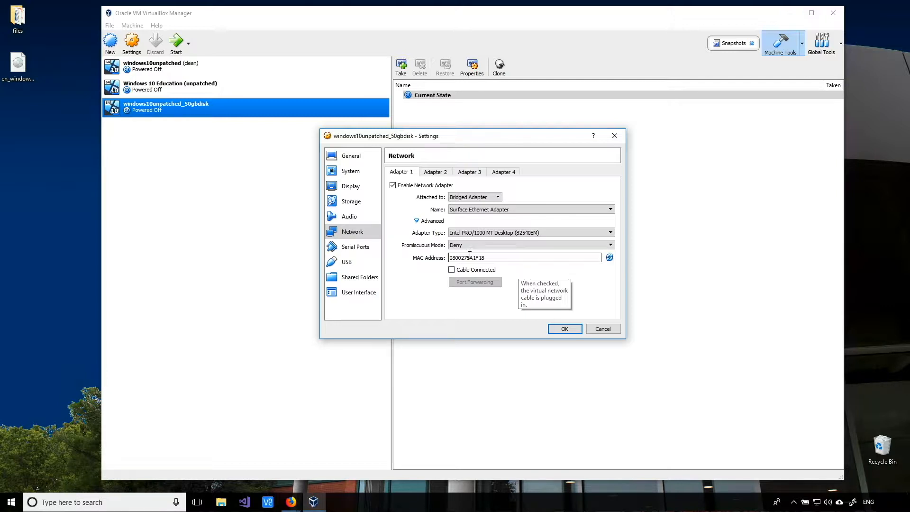
left_click(564, 329)
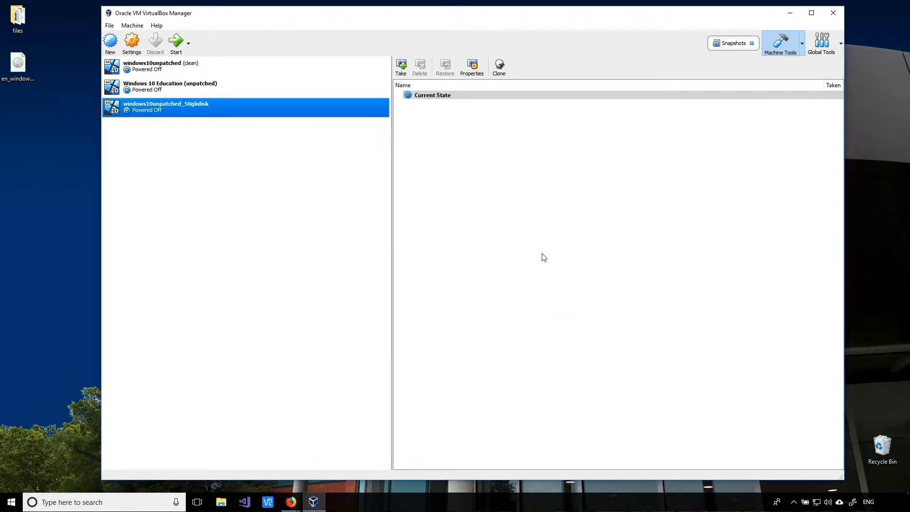
- Start windows10unpatched_50gbdisk, dismiss the keyboard capture notice, and move its window higher
left_click(176, 43)
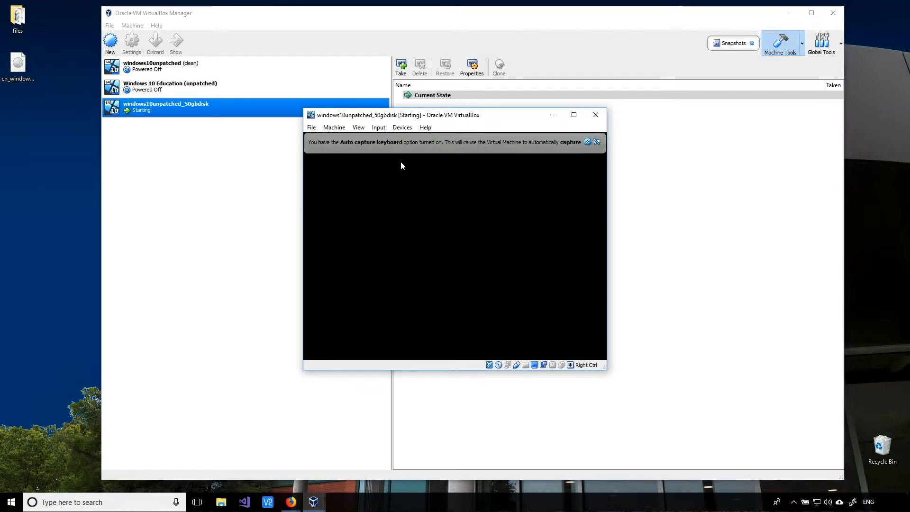
left_click(588, 142)
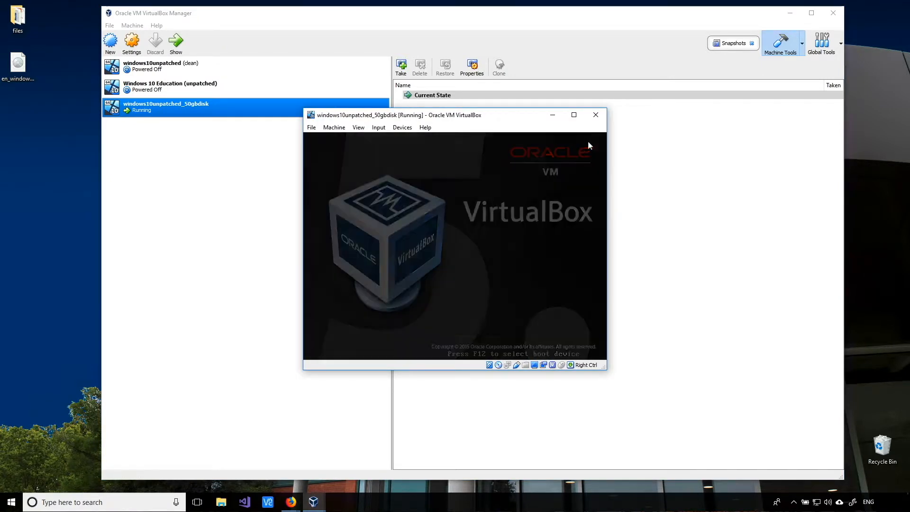
left_click_drag(527, 106, 525, 75)
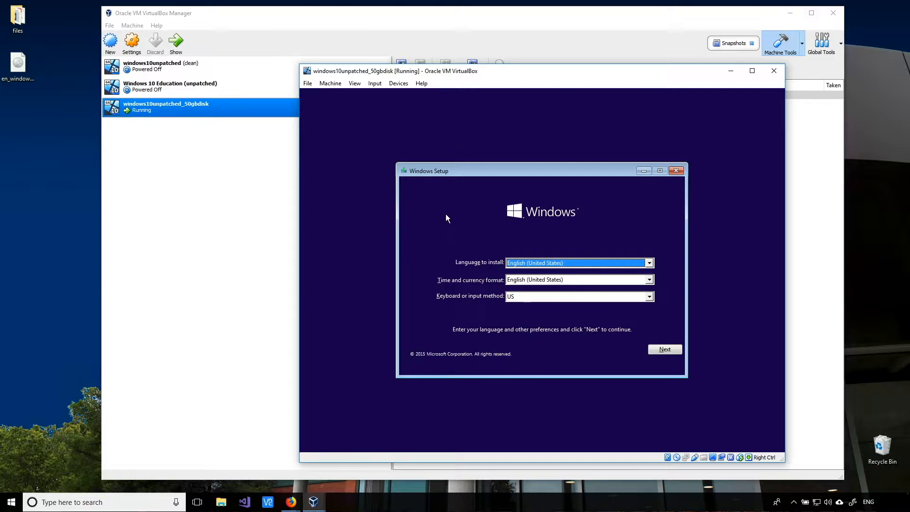
- Keep the default language, start installing without a product key, and choose Windows 10 Pro
left_click(665, 349)
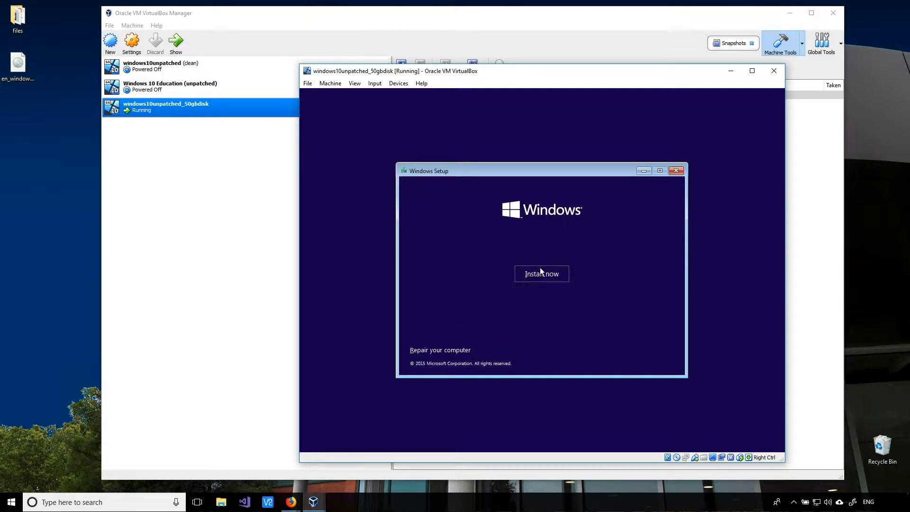
left_click(547, 278)
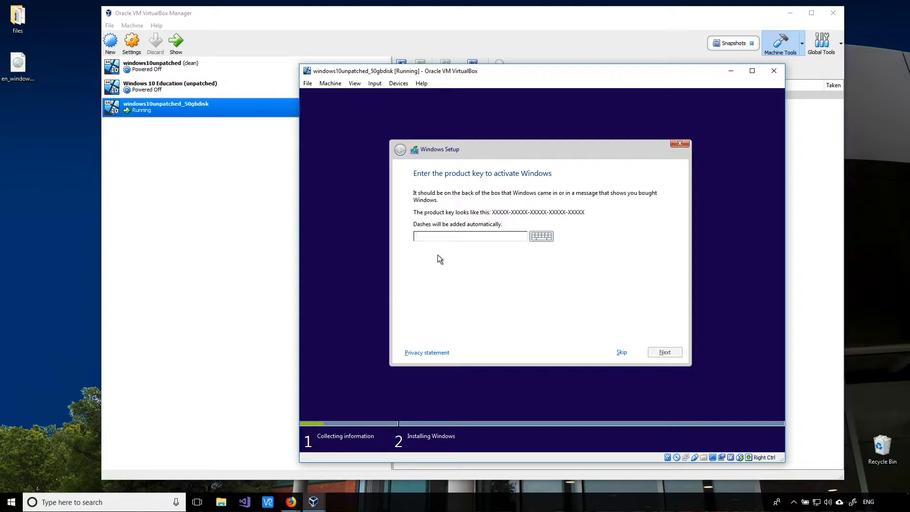
left_click(621, 353)
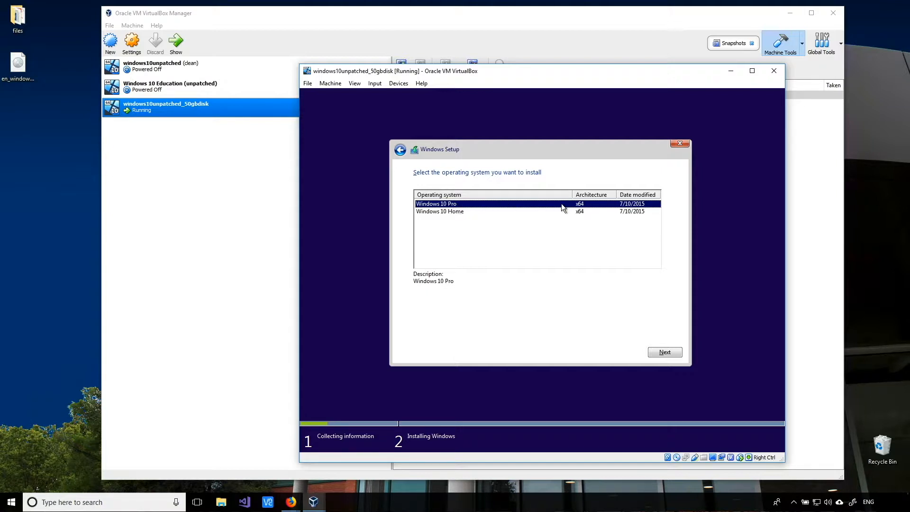
left_click(669, 352)
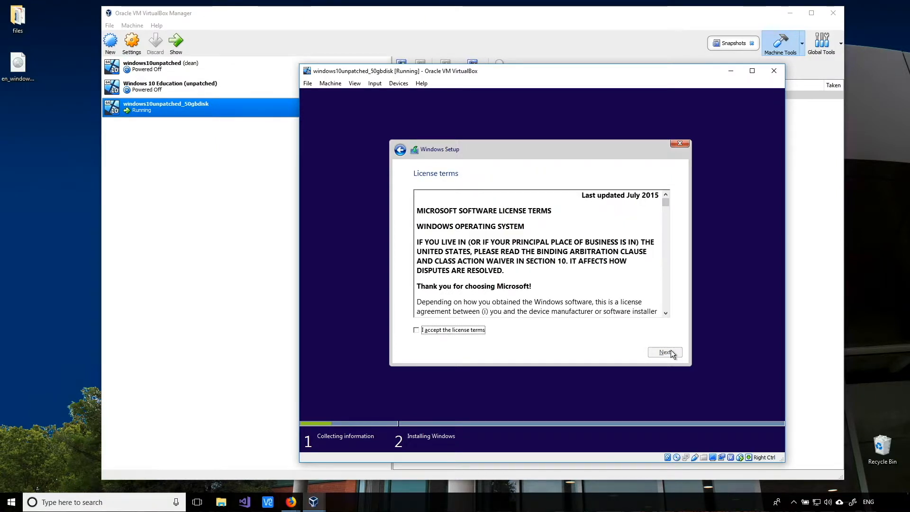
- Accept the licence terms and choose 'Custom: Install Windows only (advanced)'
left_click(463, 331)
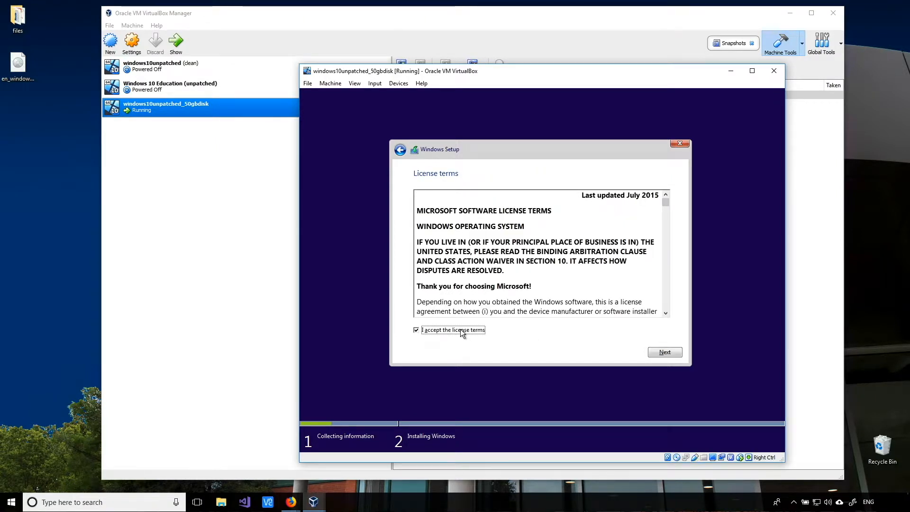
left_click(662, 355)
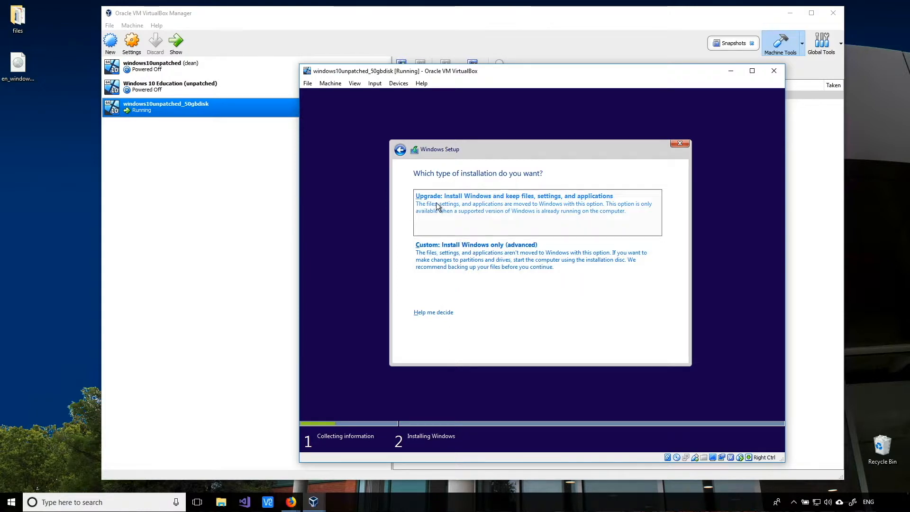
left_click(488, 263)
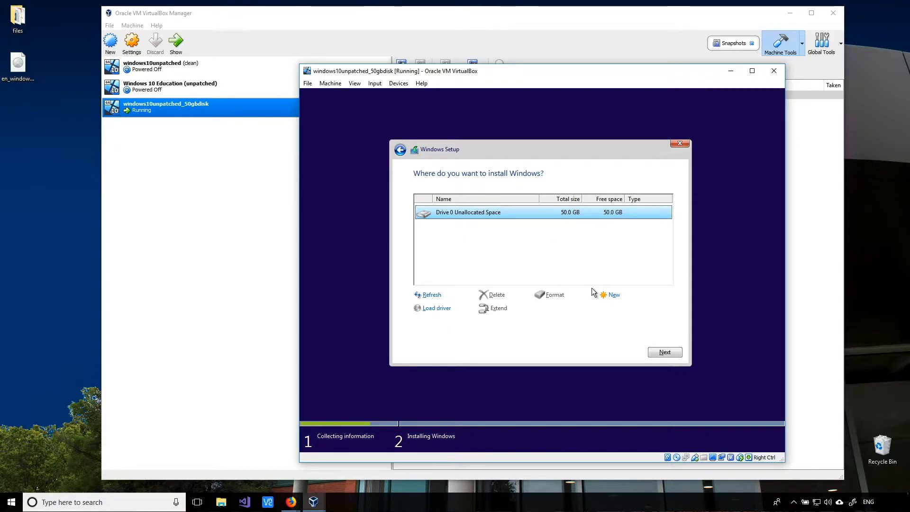
- Create a 51200 MB partition, allow the extra system partitions, and install Windows onto Partition 2
left_click(613, 295)
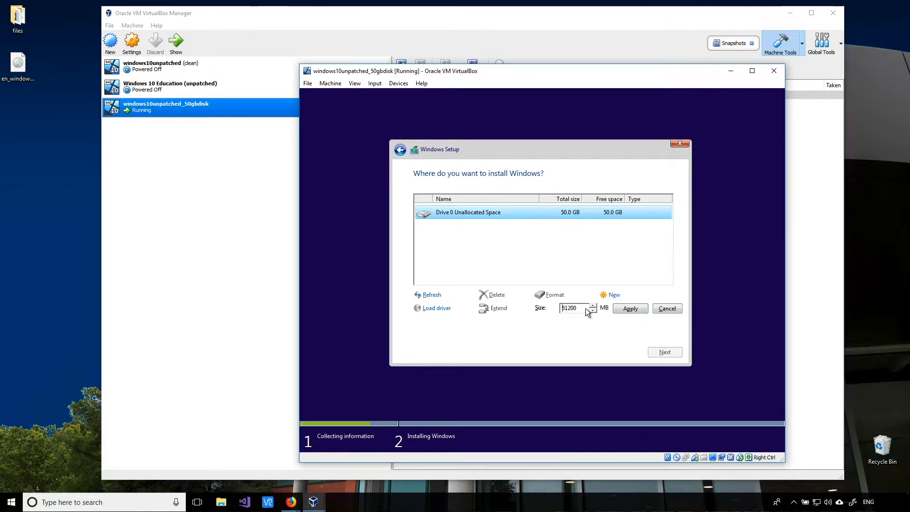
left_click(631, 309)
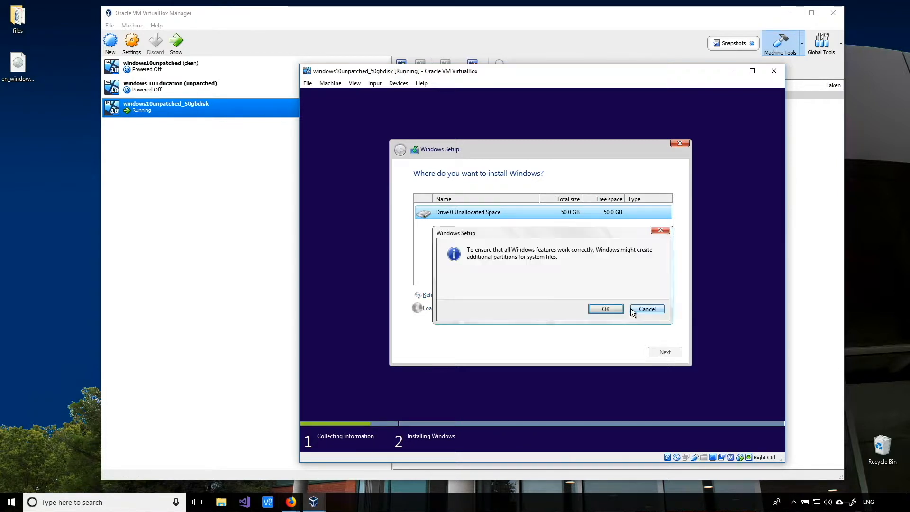
left_click(596, 309)
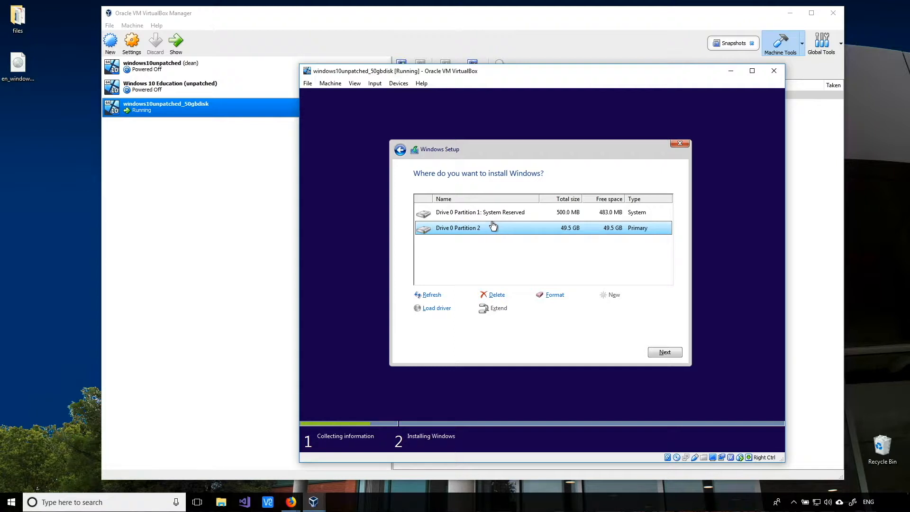
left_click(670, 352)
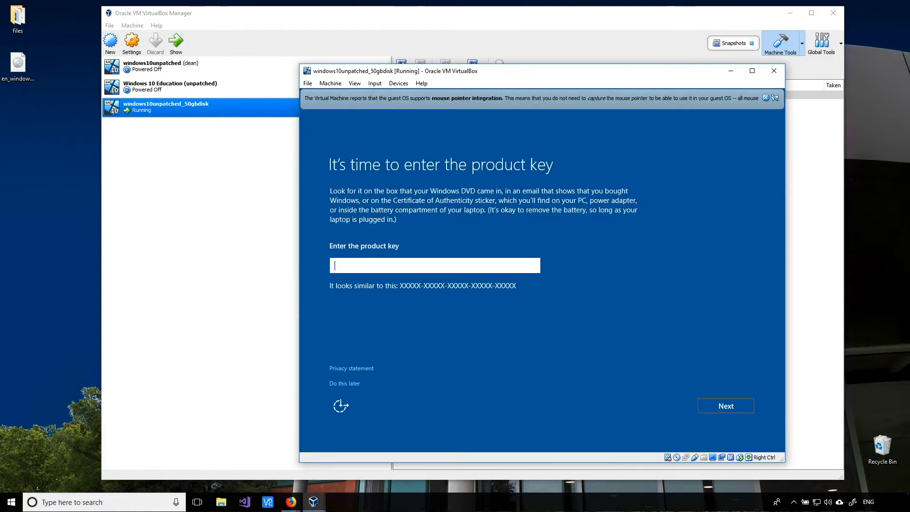
- Dismiss the mouse integration notice, postpone the product key, and accept Express settings
left_click(764, 98)
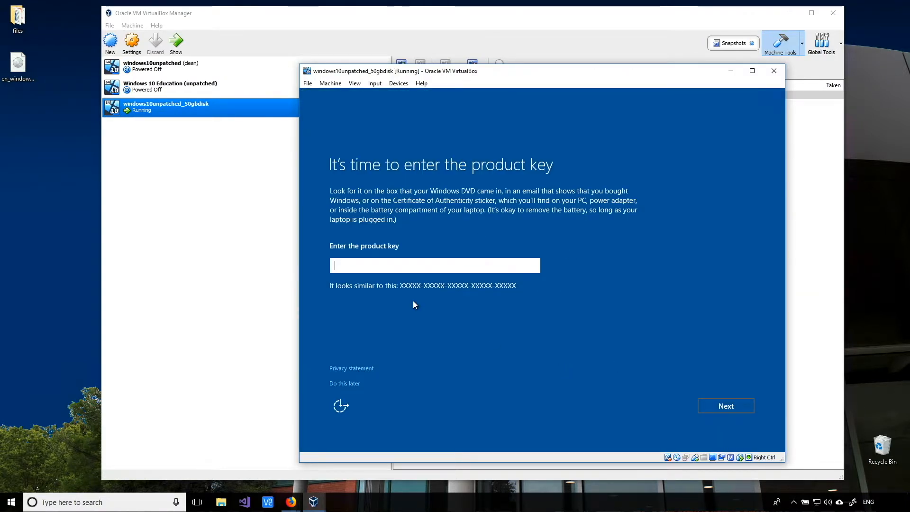
left_click(342, 383)
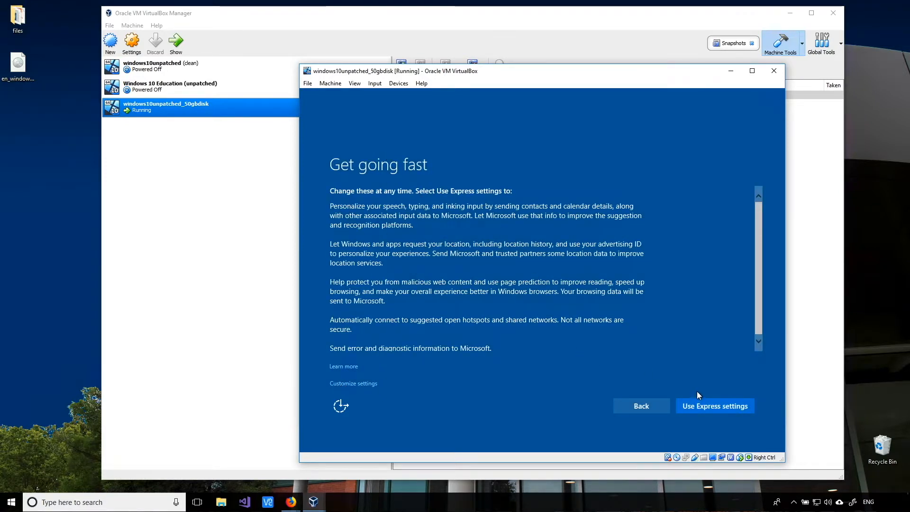
left_click(712, 405)
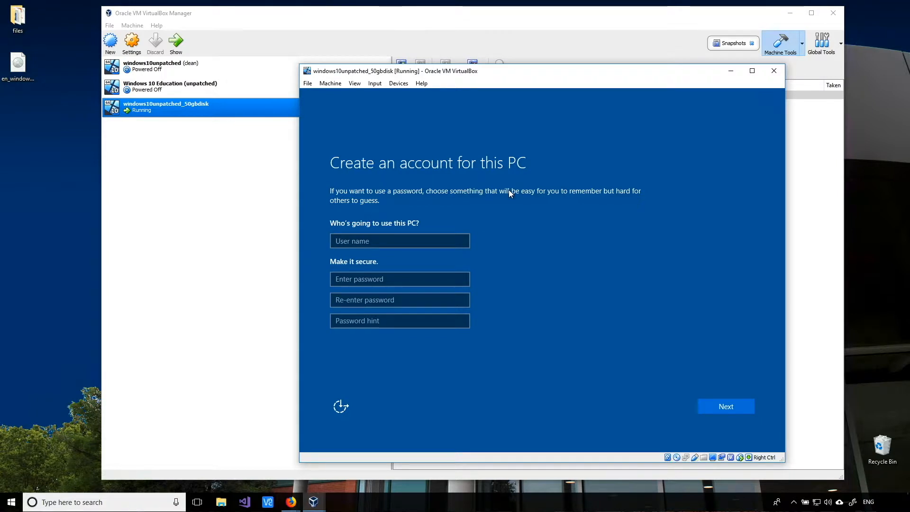
- Create the local account by entering a user name, password and password hint
left_click(348, 244)
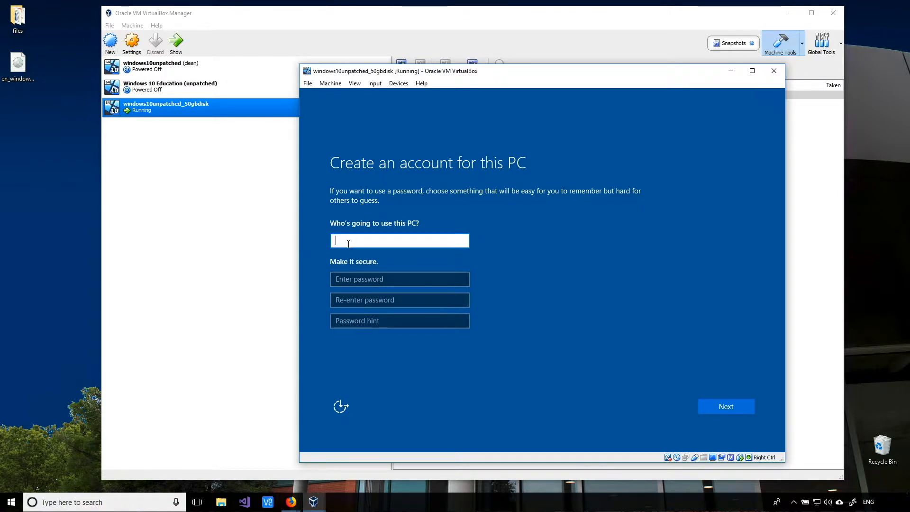
type("user")
key("Tab")
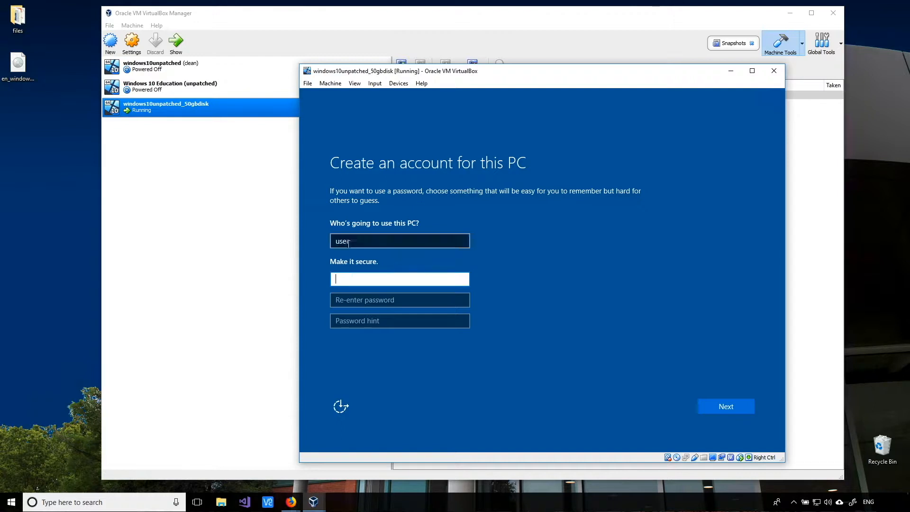
type("passwor")
key("Tab")
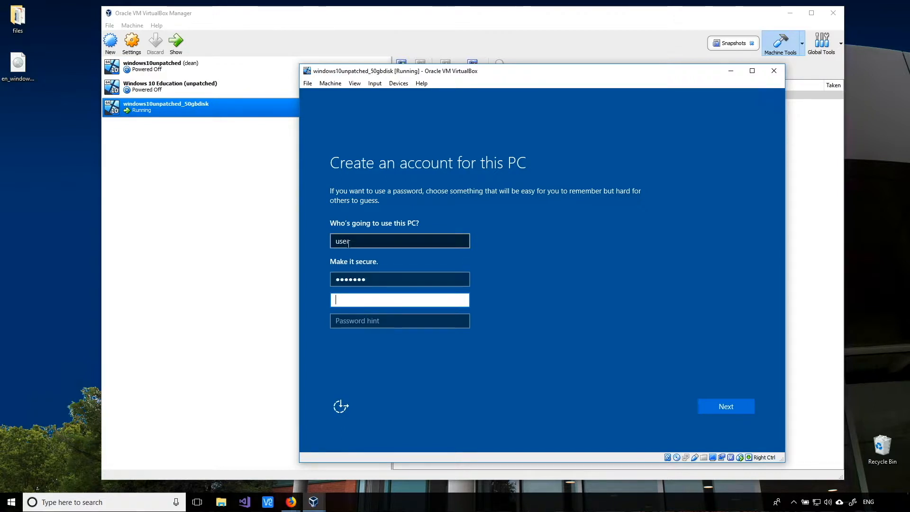
type("passwor")
key("Tab")
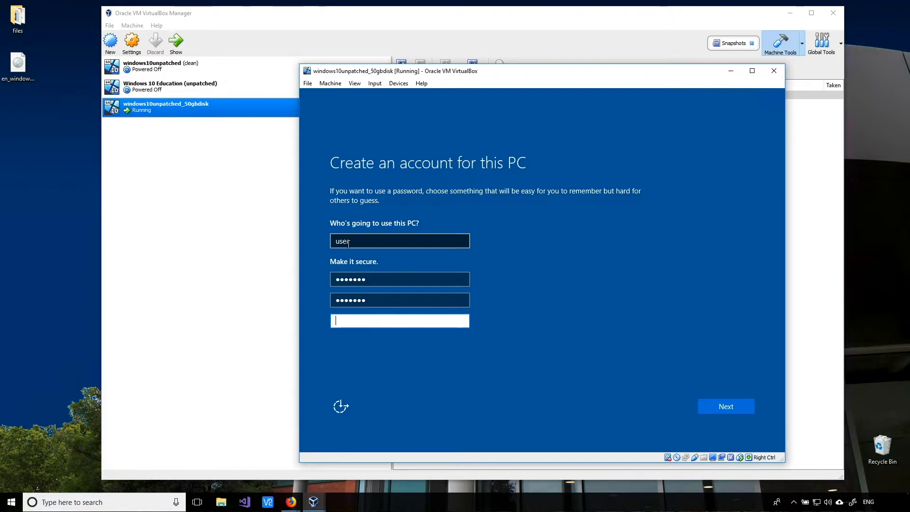
type("password hint")
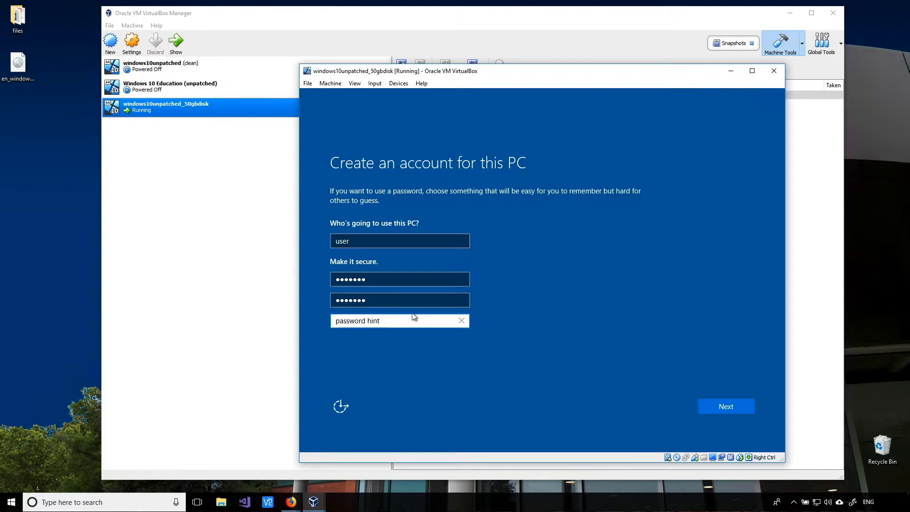
left_click(736, 408)
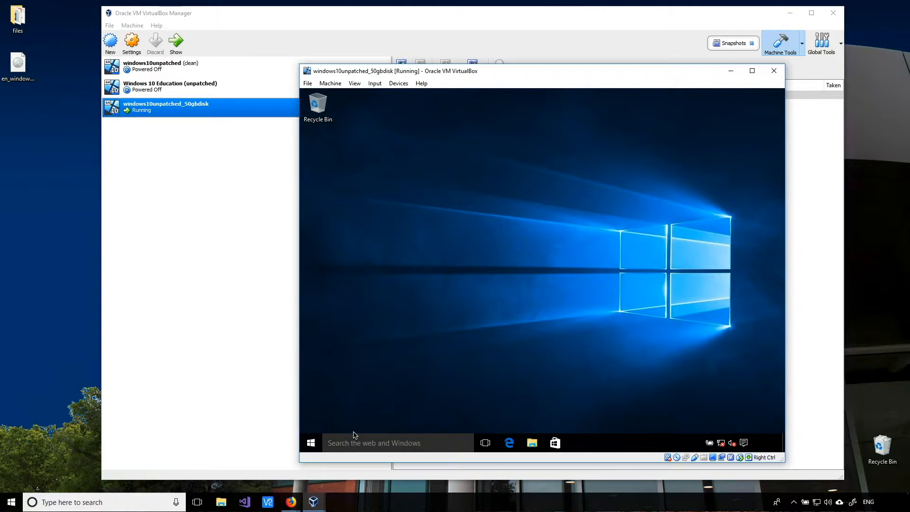
- Set the guest resolution to 1152 × 864 in Advanced display settings, keep it, and close Settings
right_click(418, 208)
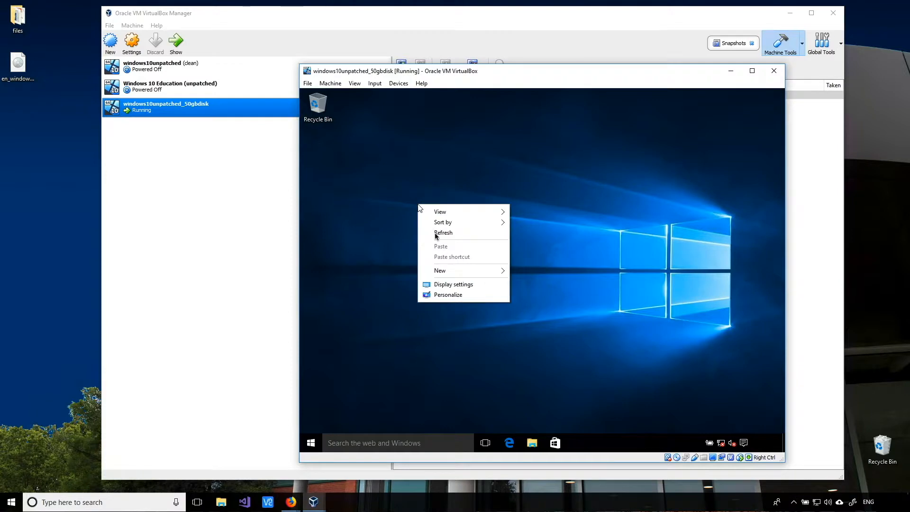
left_click(454, 285)
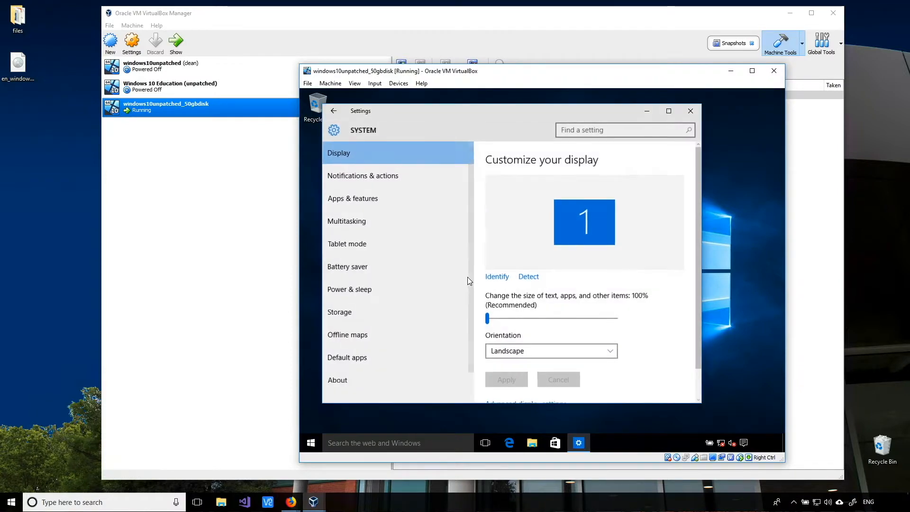
scroll(636, 337, "down", 1)
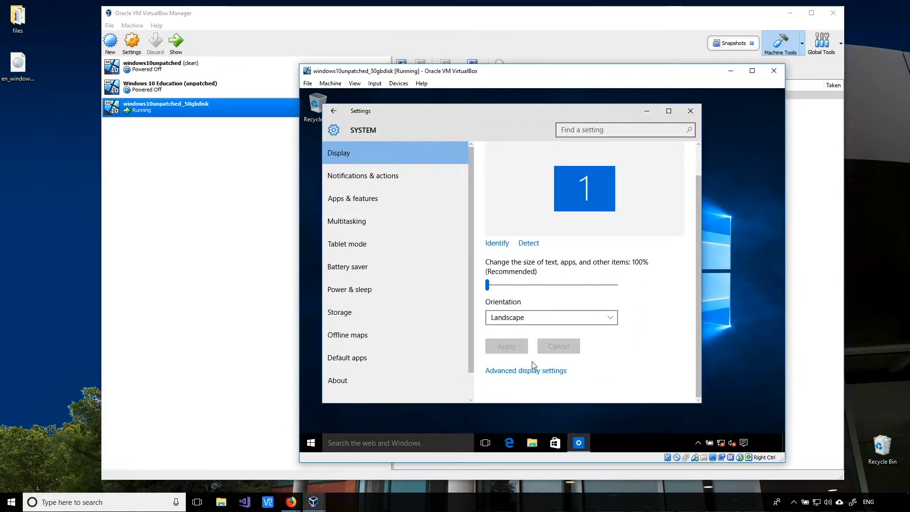
left_click(495, 372)
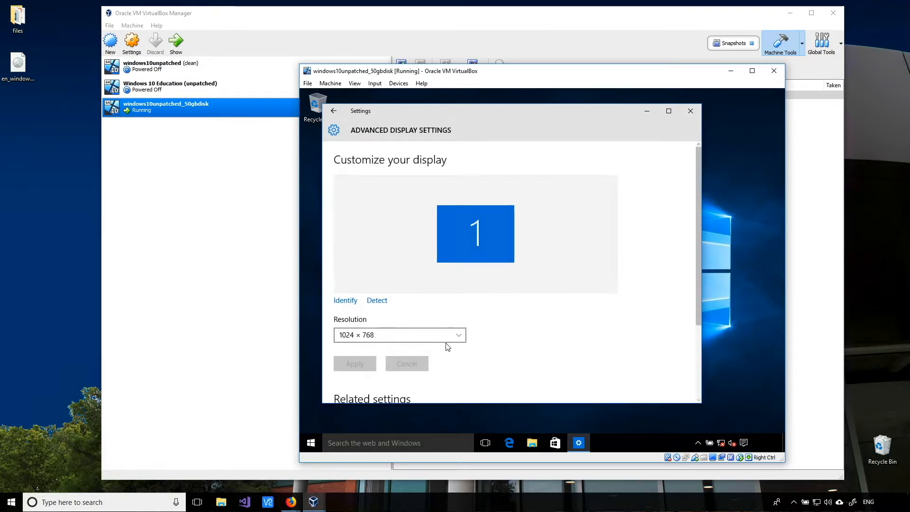
left_click(410, 335)
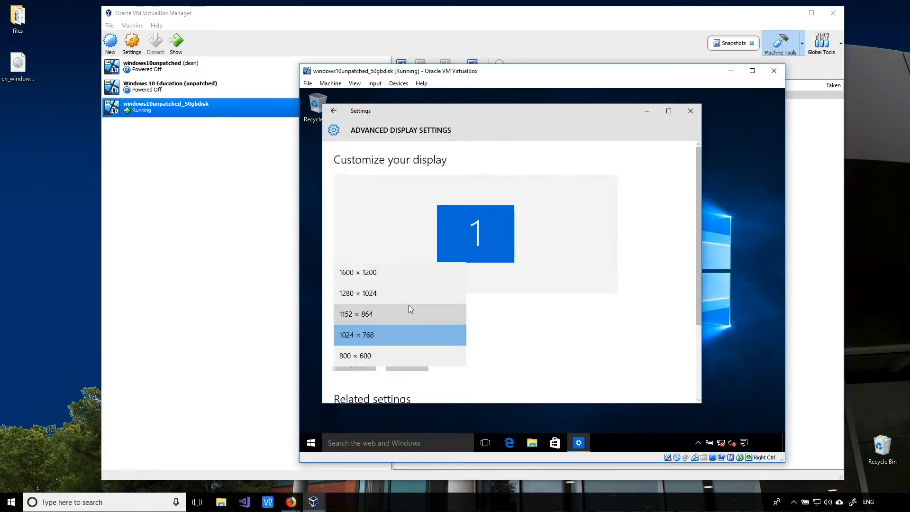
left_click(363, 298)
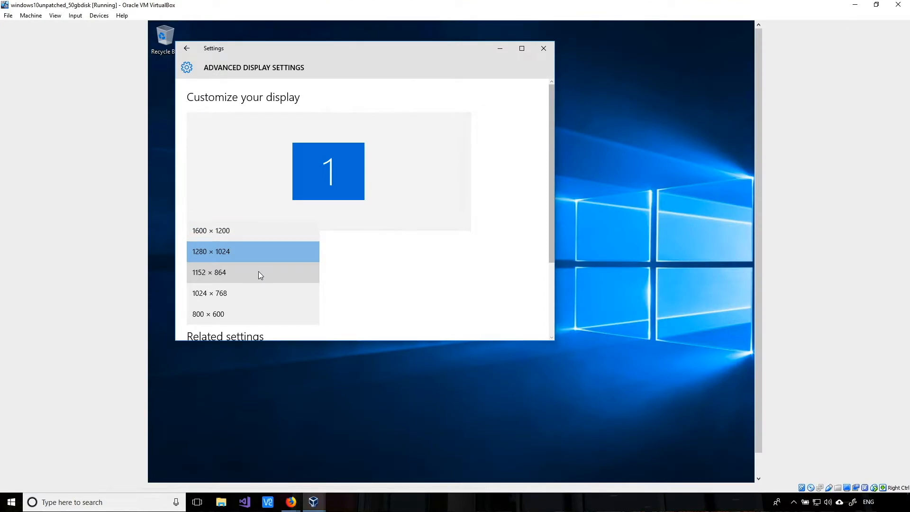
left_click(260, 273)
left_click(210, 306)
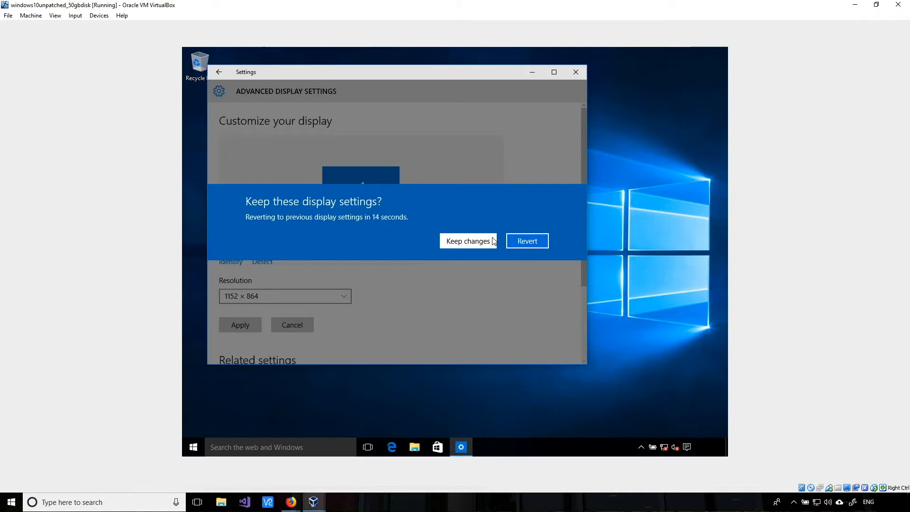
left_click(493, 241)
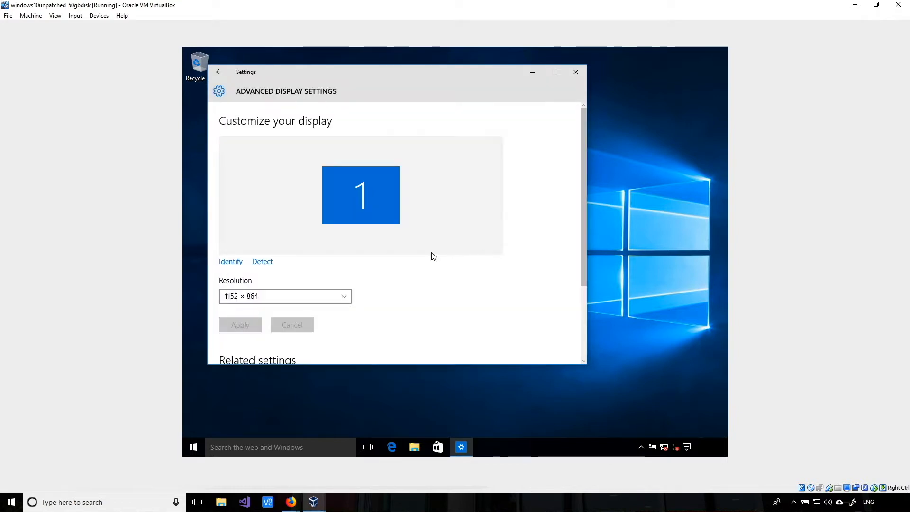
left_click(576, 73)
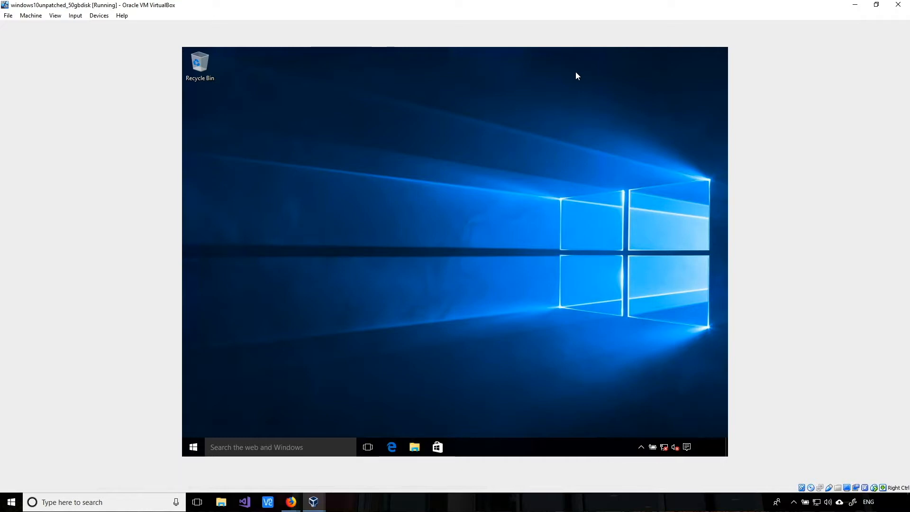
- Open Services from the Start menu's Windows Administrative Tools, maximize it, and select Windows Update
mouse_move(660, 440)
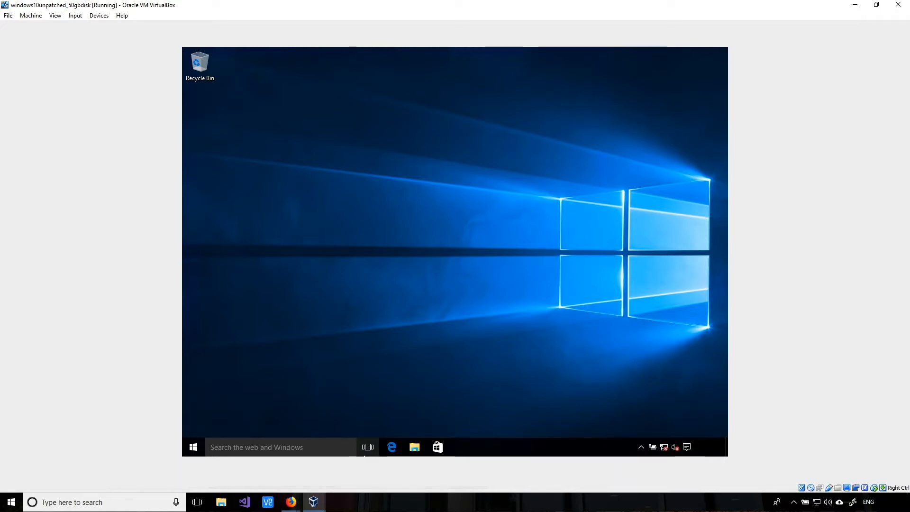
left_click(195, 445)
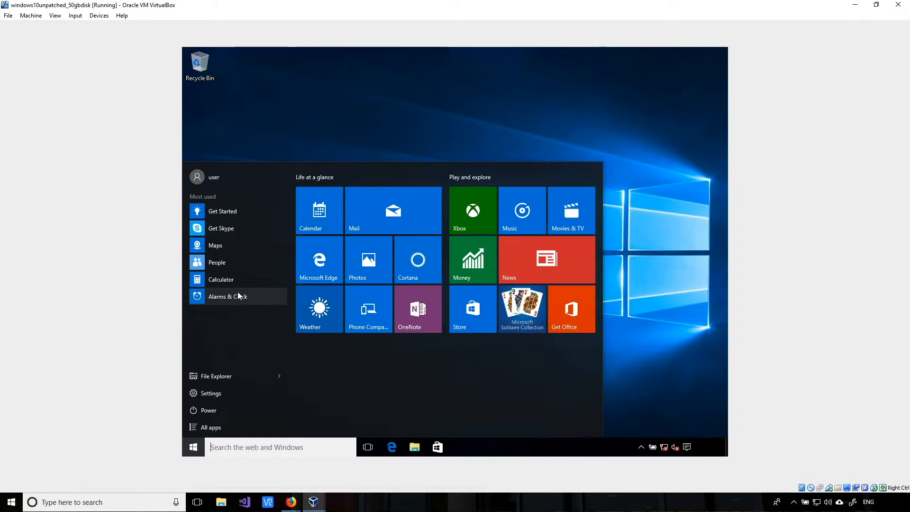
left_click(210, 427)
scroll(218, 359, "down", 10)
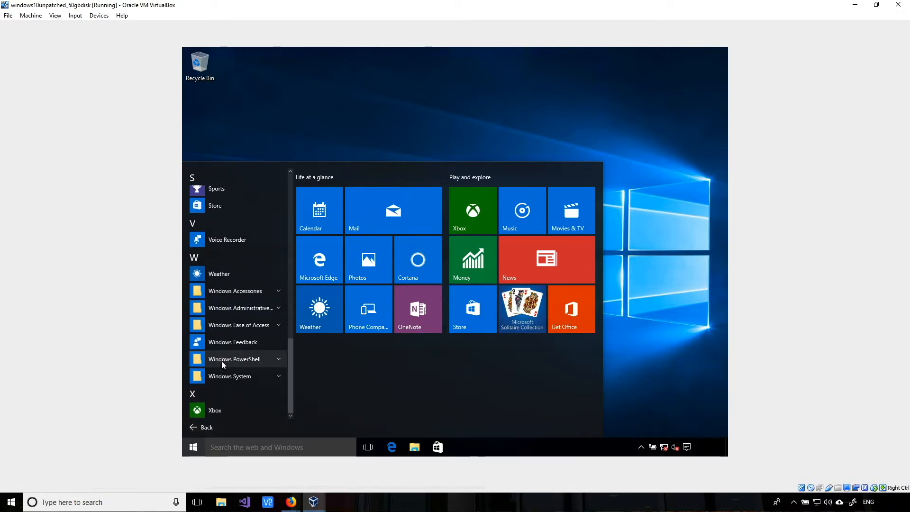
left_click(221, 308)
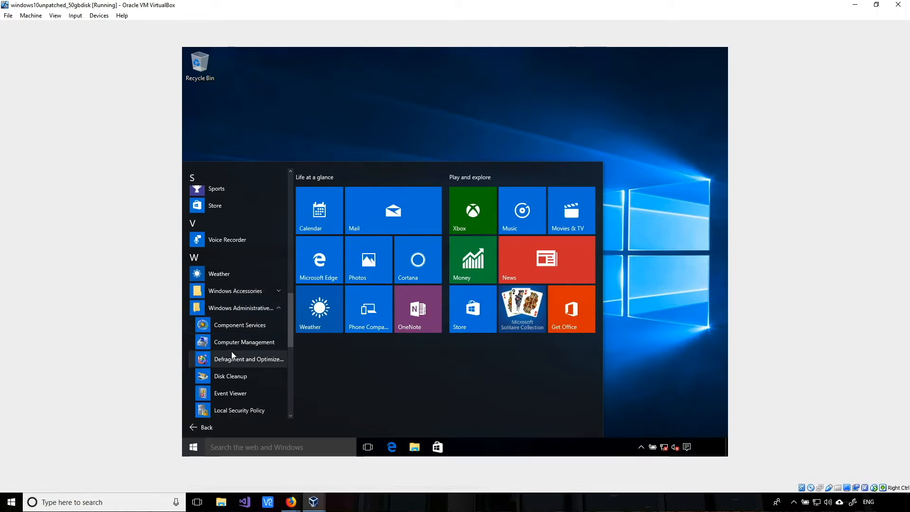
scroll(232, 351, "down", 2)
left_click(222, 399)
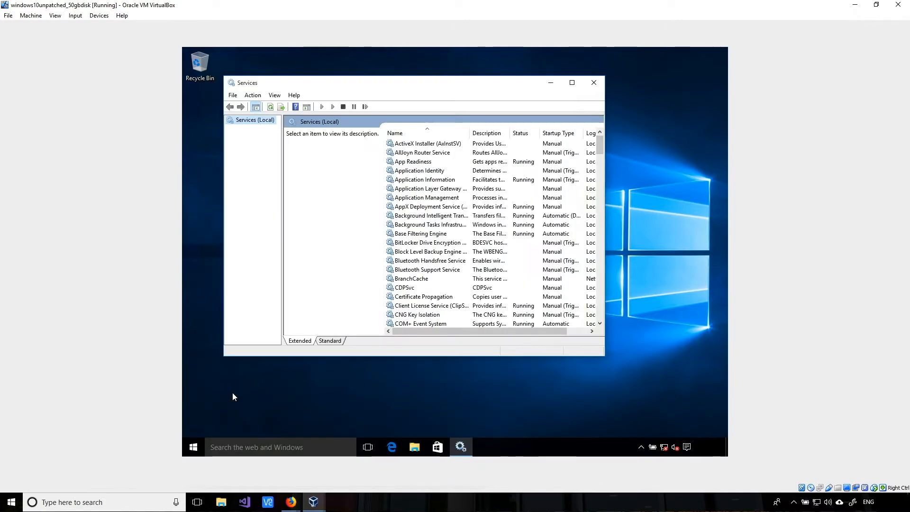
left_click(572, 82)
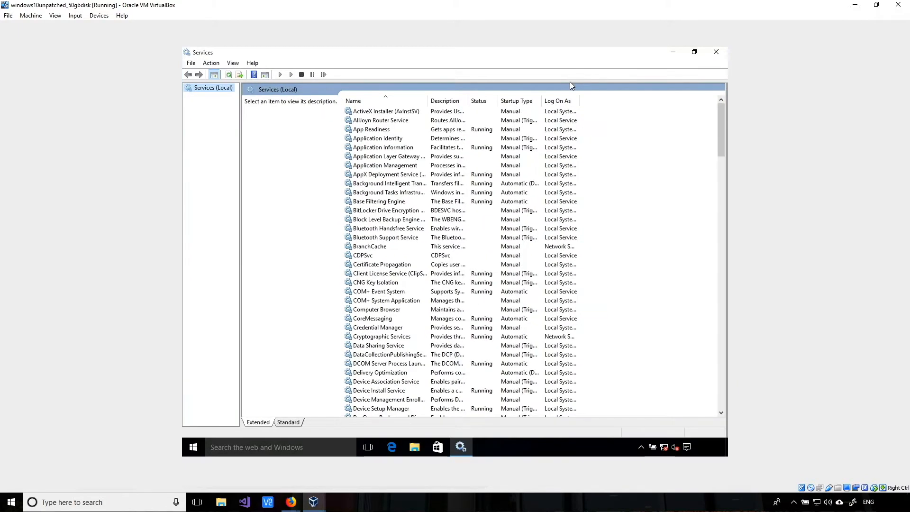
scroll(525, 196, "down", 20)
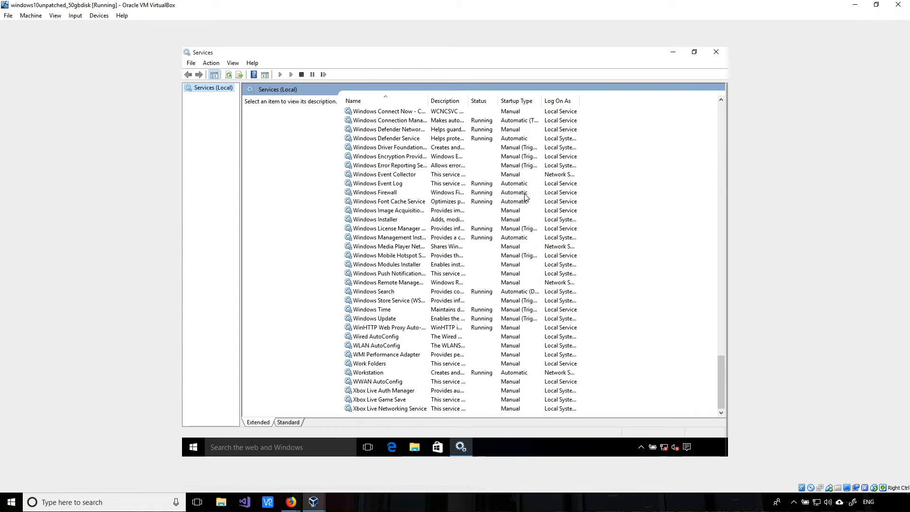
left_click(375, 319)
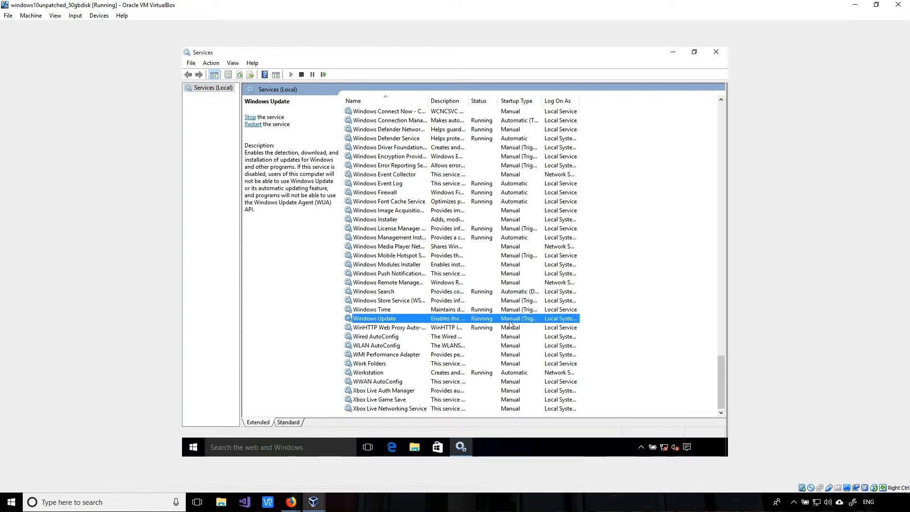
- Set the Windows Update service's startup type to Disabled and stop the service
right_click(454, 319)
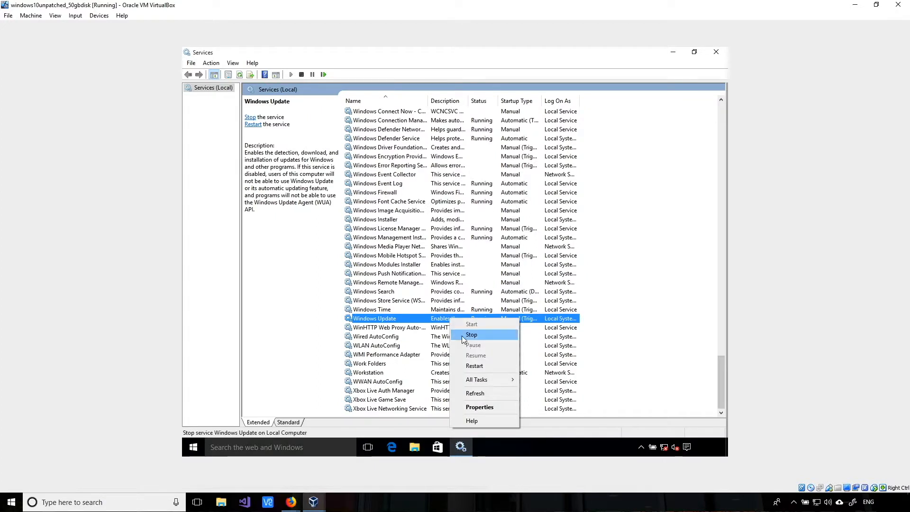
left_click(480, 408)
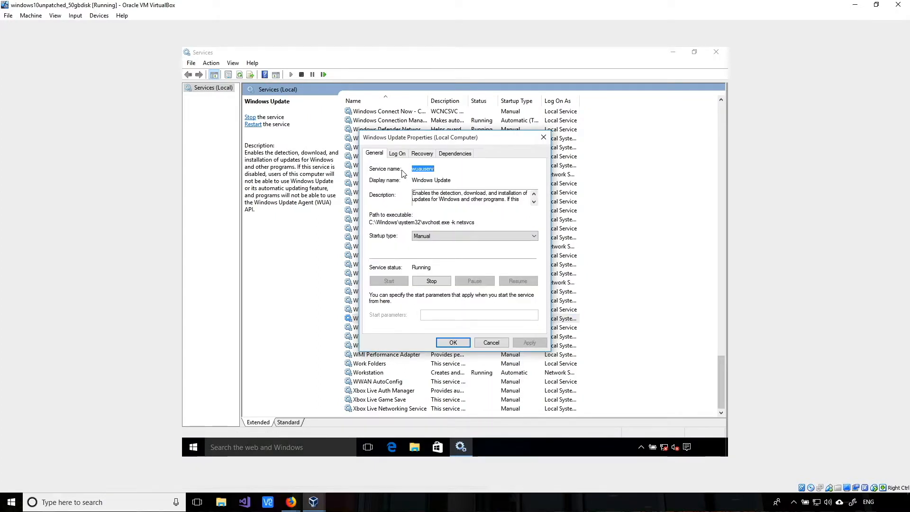
left_click(442, 237)
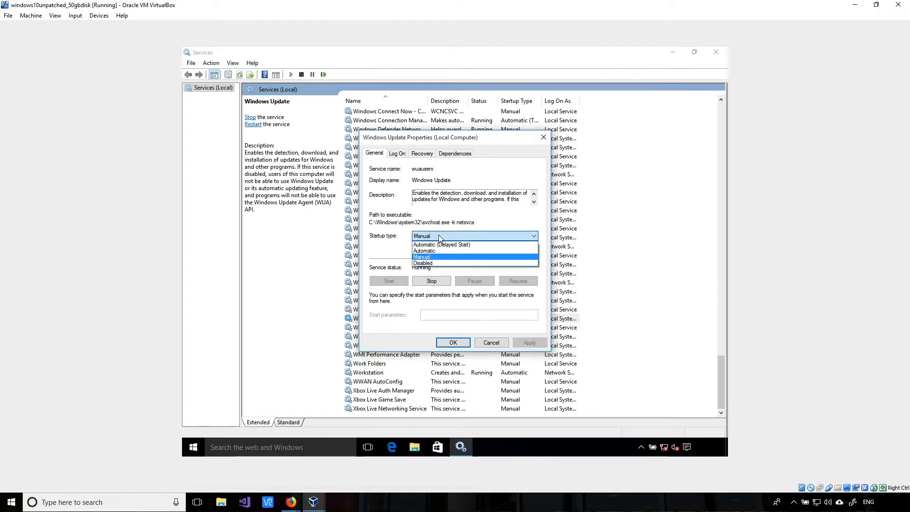
left_click(423, 263)
left_click(430, 282)
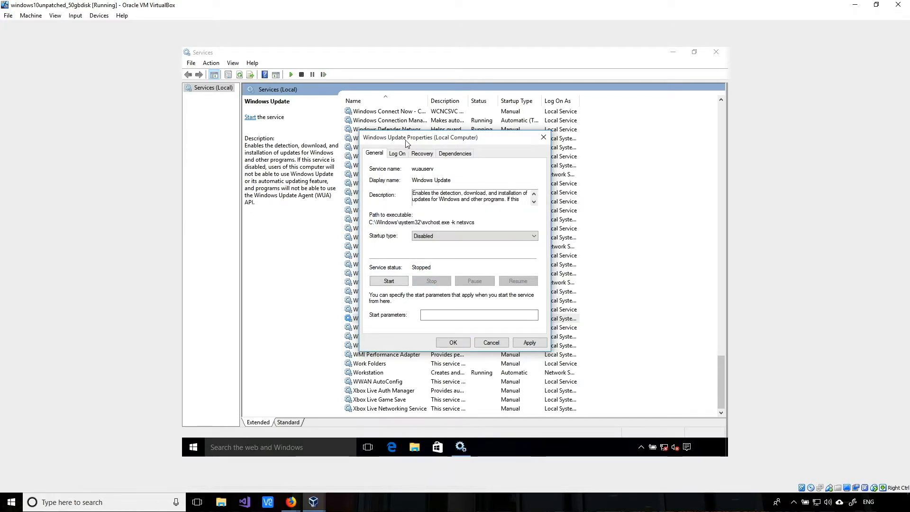
- Make the first-failure recovery action Take No Action, apply the settings, and close Services
left_click(421, 155)
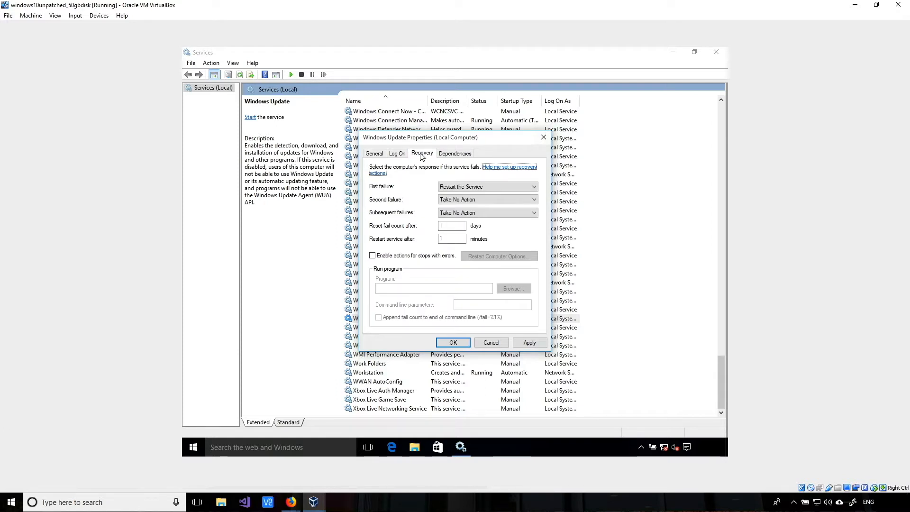
left_click(463, 188)
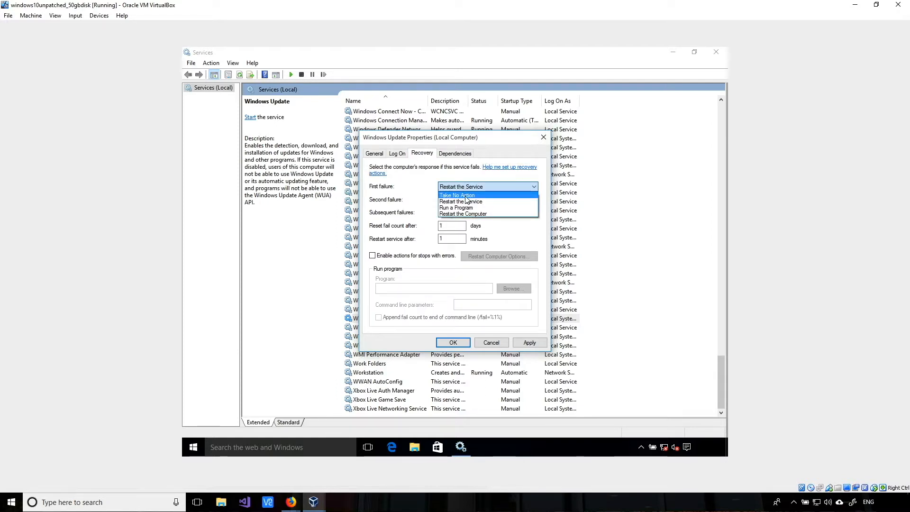
left_click(464, 195)
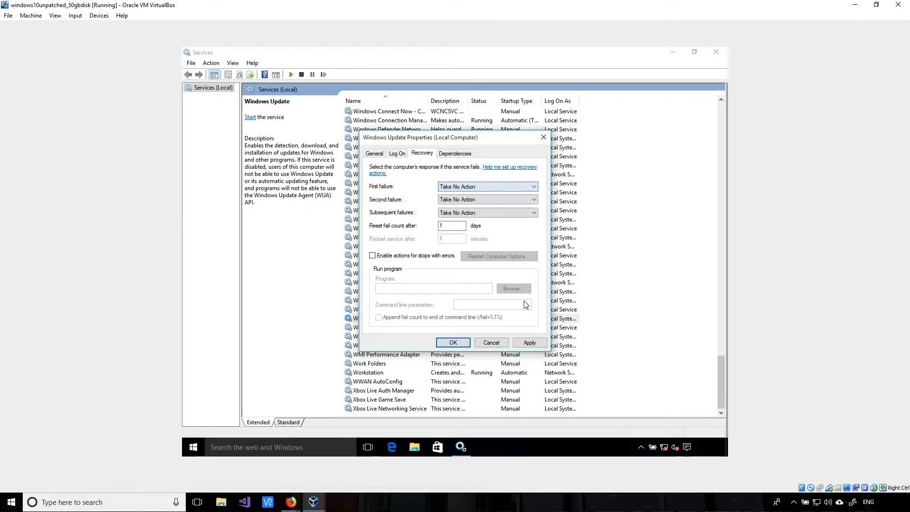
left_click(531, 343)
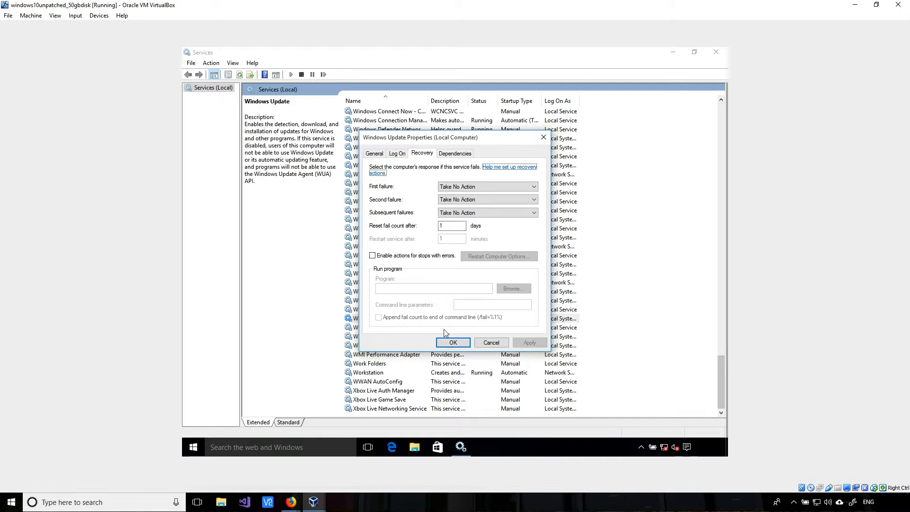
left_click(453, 342)
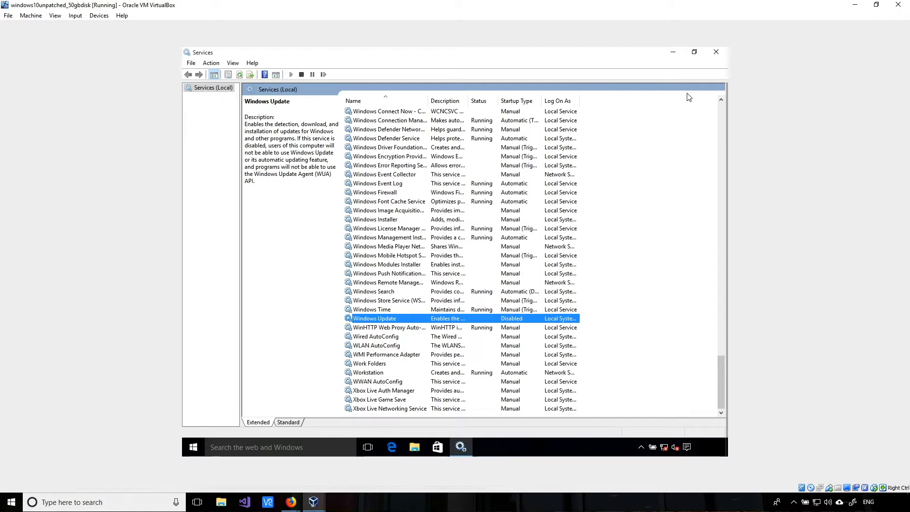
scroll(592, 114, "up", 10)
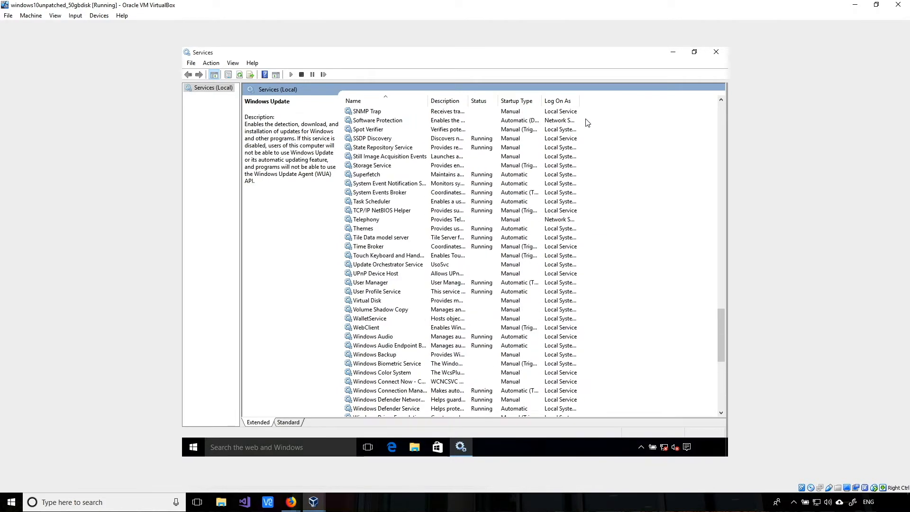
left_click(716, 51)
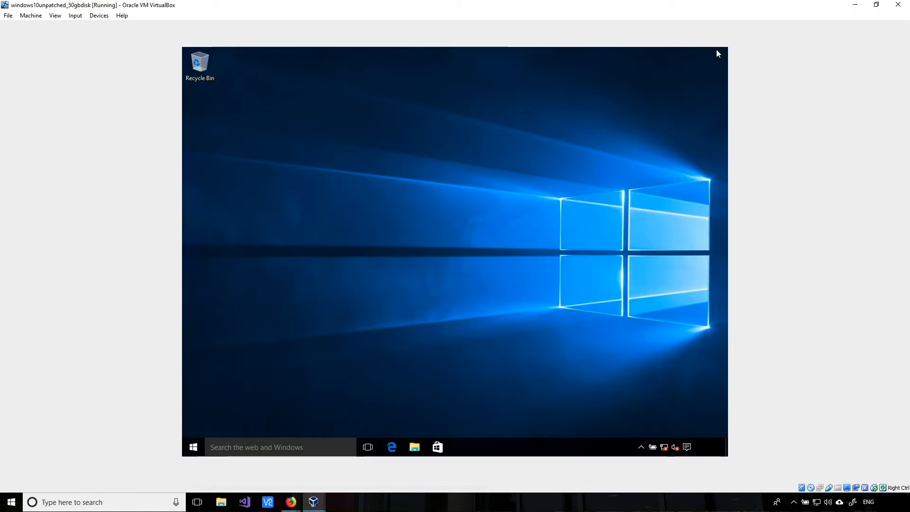
- Launch gpedit.msc from the guest's Start menu search
left_click(193, 446)
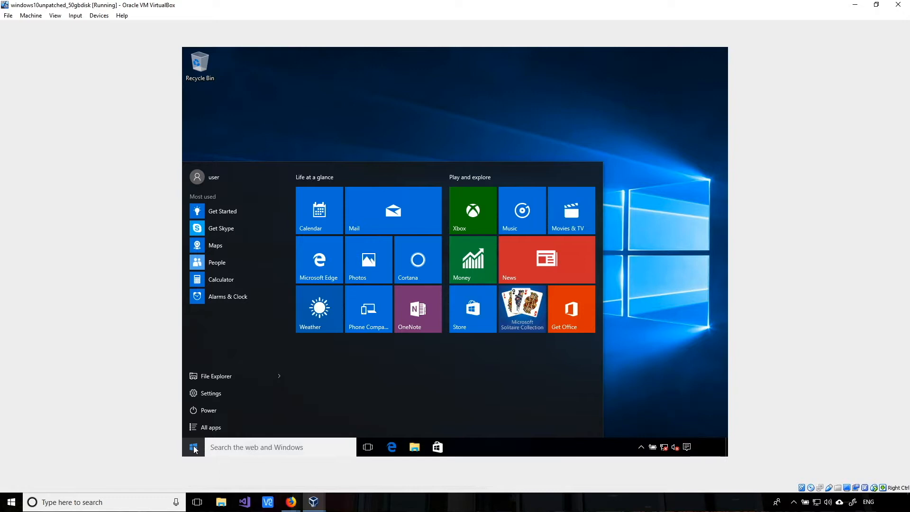
type("gp")
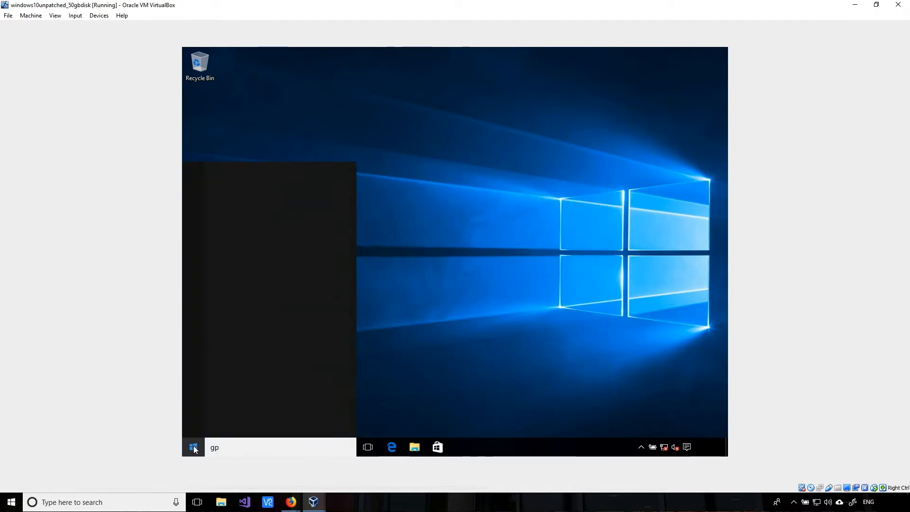
type("edit.msc")
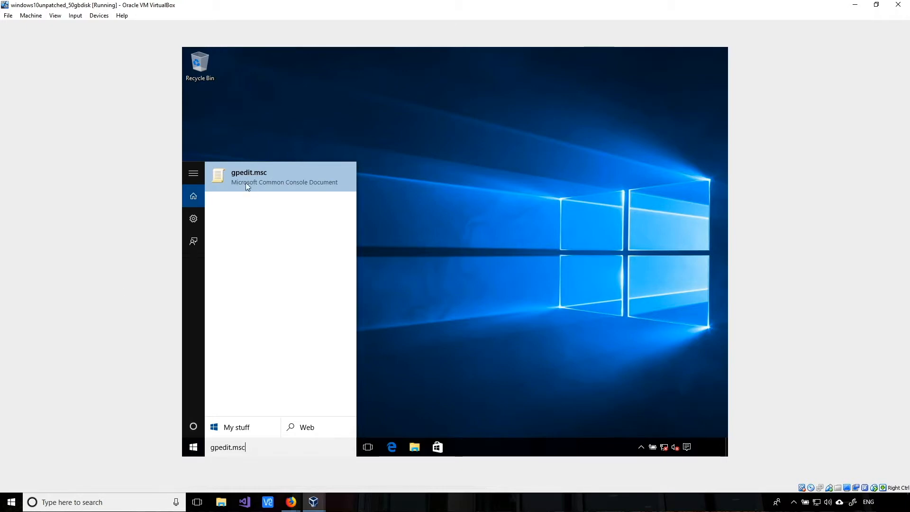
left_click(291, 163)
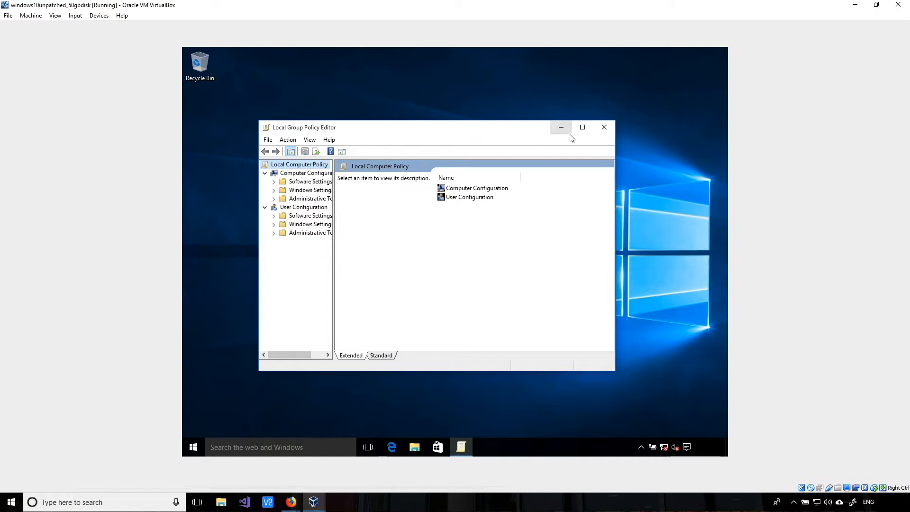
- Maximize the editor, widen the tree pane, and expand Computer Configuration > Administrative Templates
left_click(582, 128)
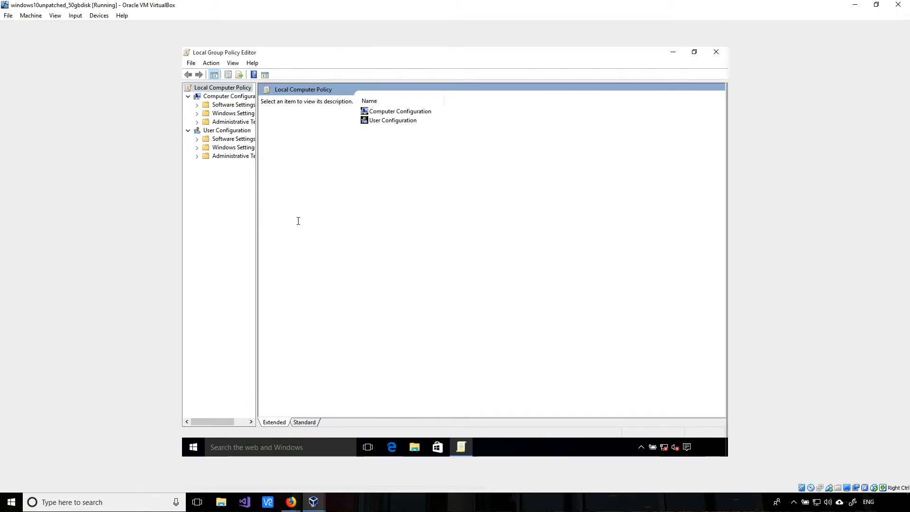
left_click_drag(256, 245, 300, 245)
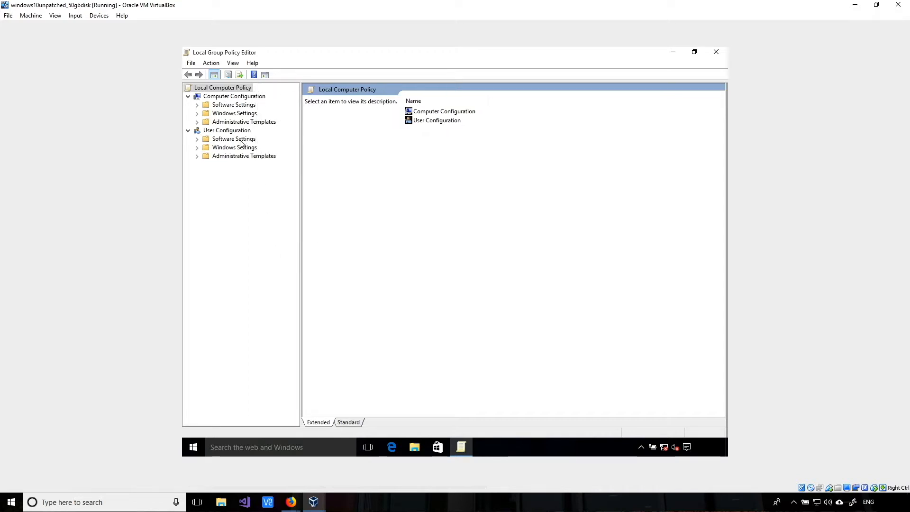
left_click(248, 97)
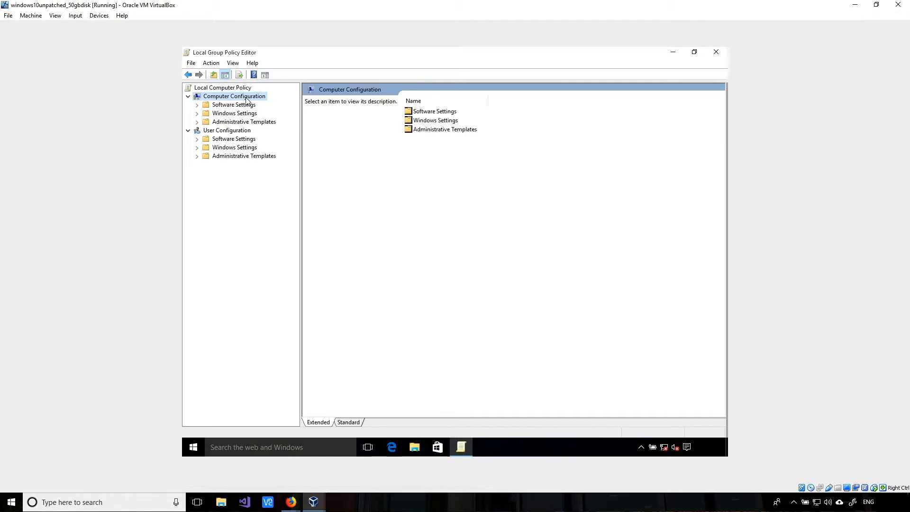
left_click(250, 125)
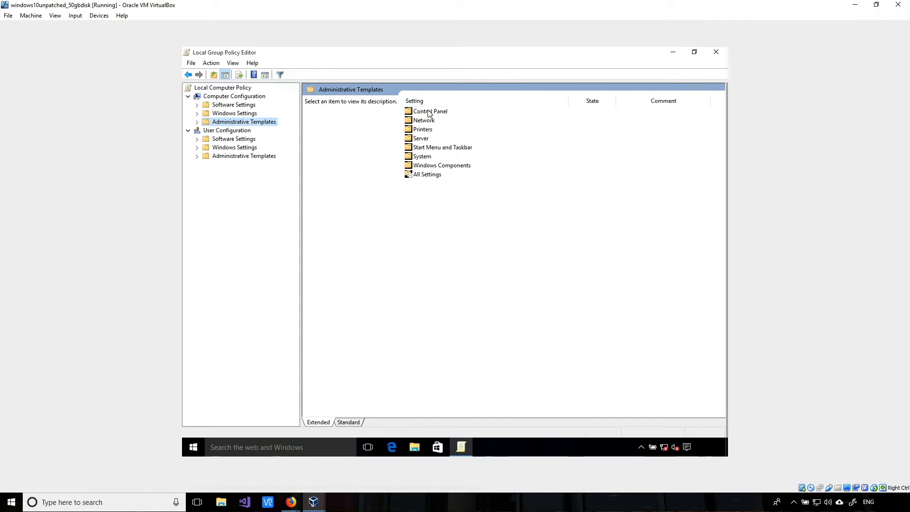
- Open Windows Components > Windows Defender to list its policy settings
left_click(455, 169)
double_click(429, 165)
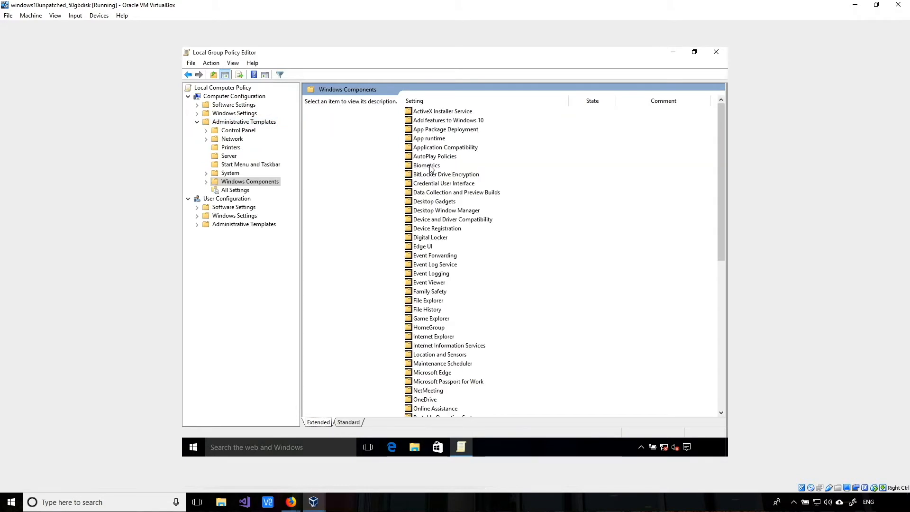
scroll(486, 169, "down", 11)
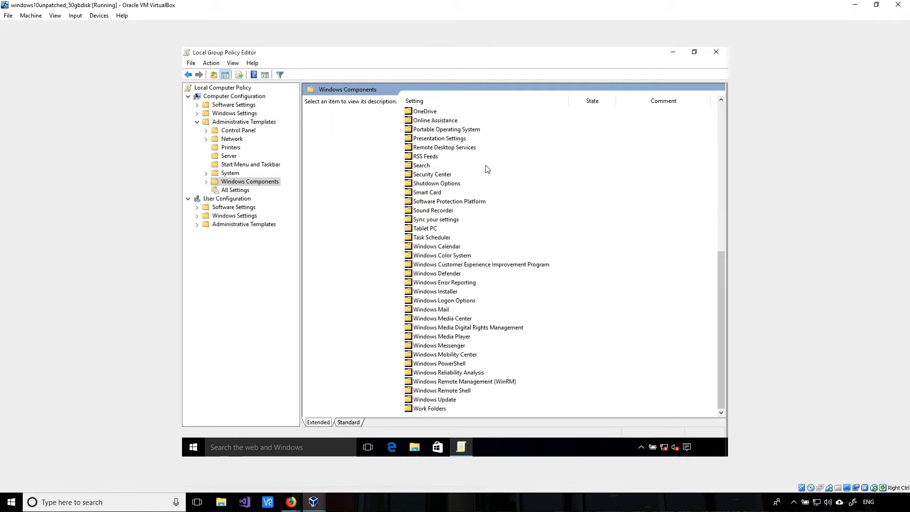
left_click(443, 266)
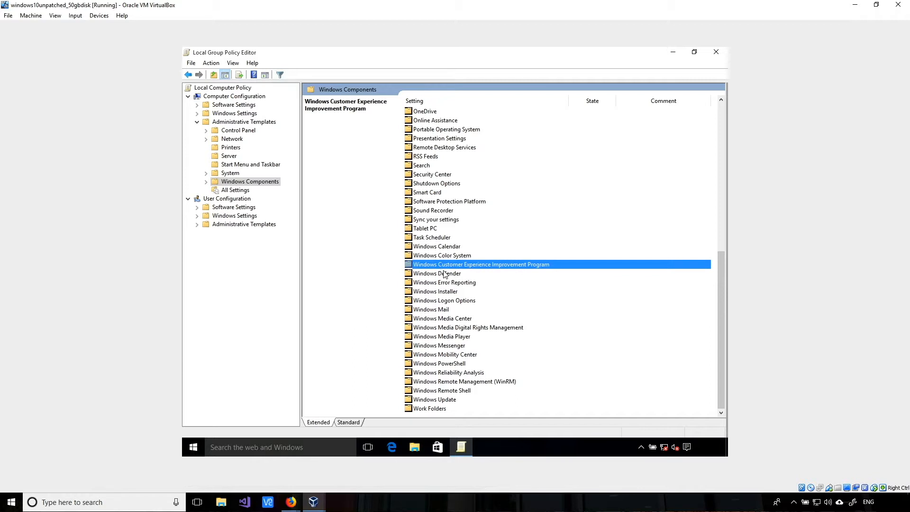
left_click(445, 274)
double_click(445, 274)
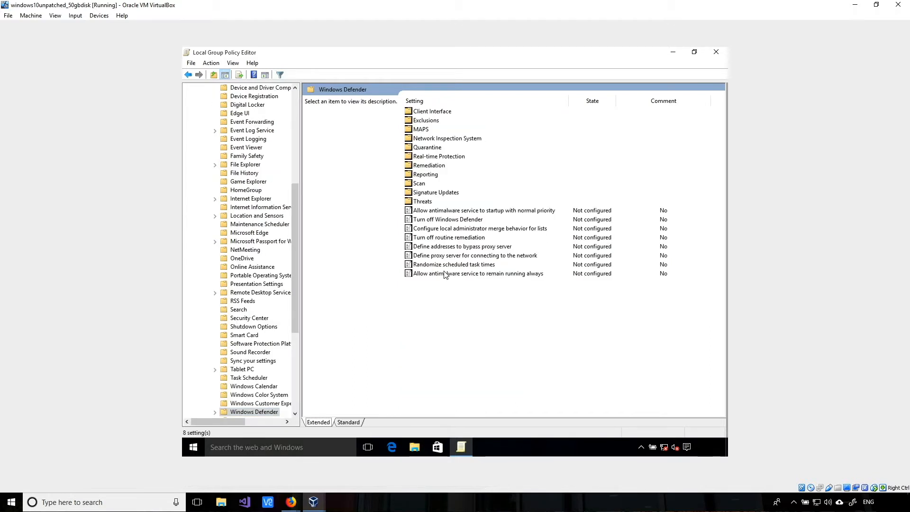
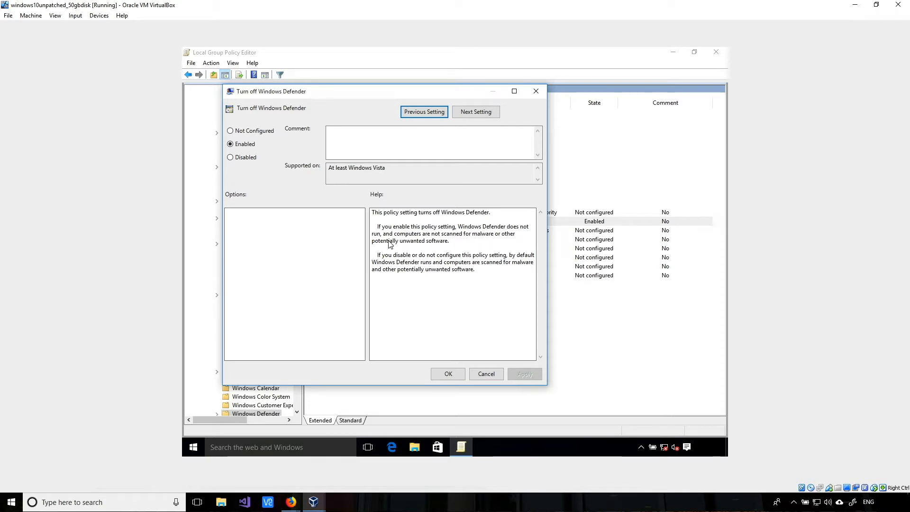
- Confirm the Enabled setting so Turn off Windows Defender shows as Enabled in the policy list
left_click(449, 374)
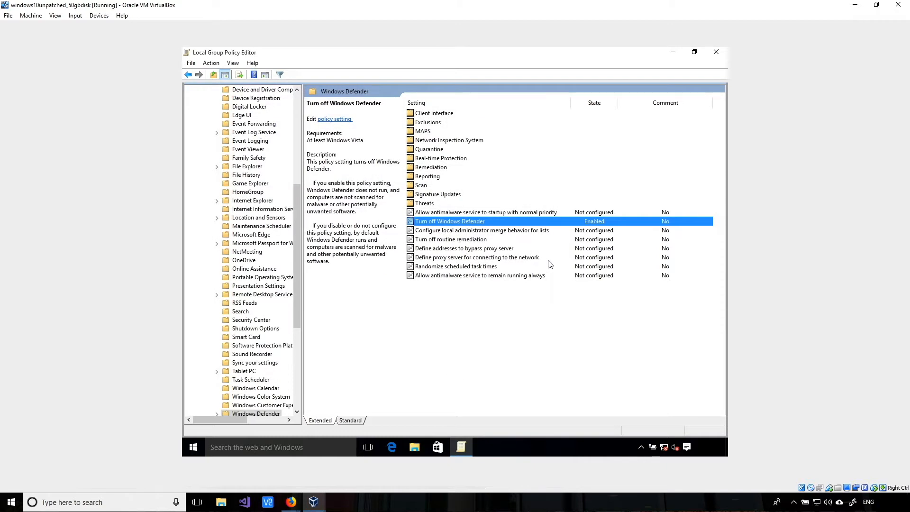
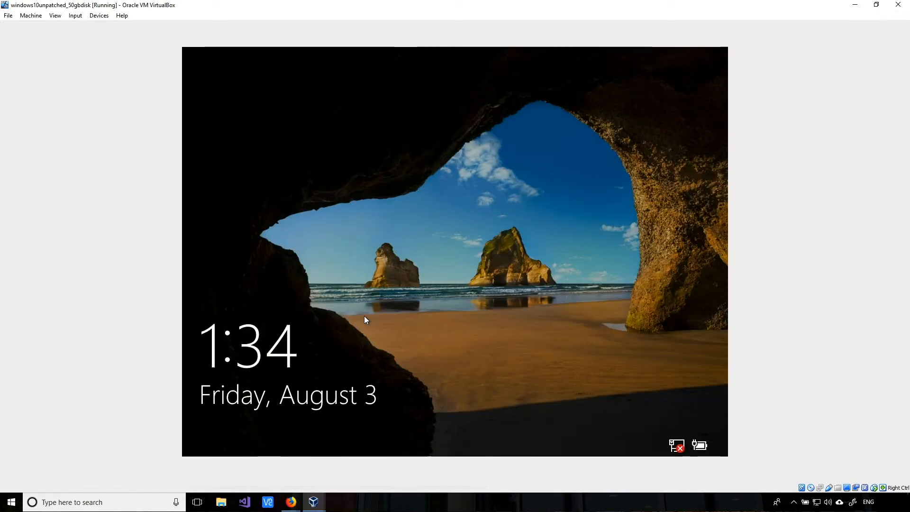
- Sign in to the Windows 10 guest at the lock screen with the account password
left_click(364, 316)
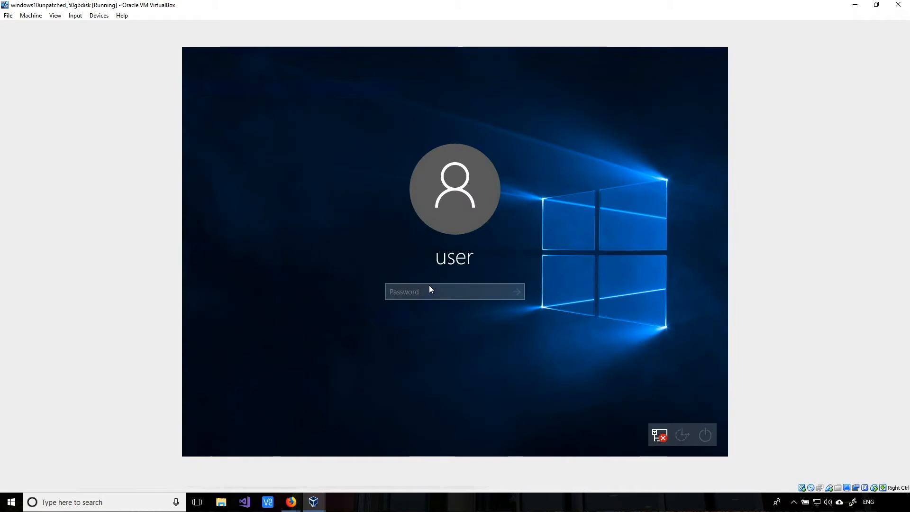
type("••••")
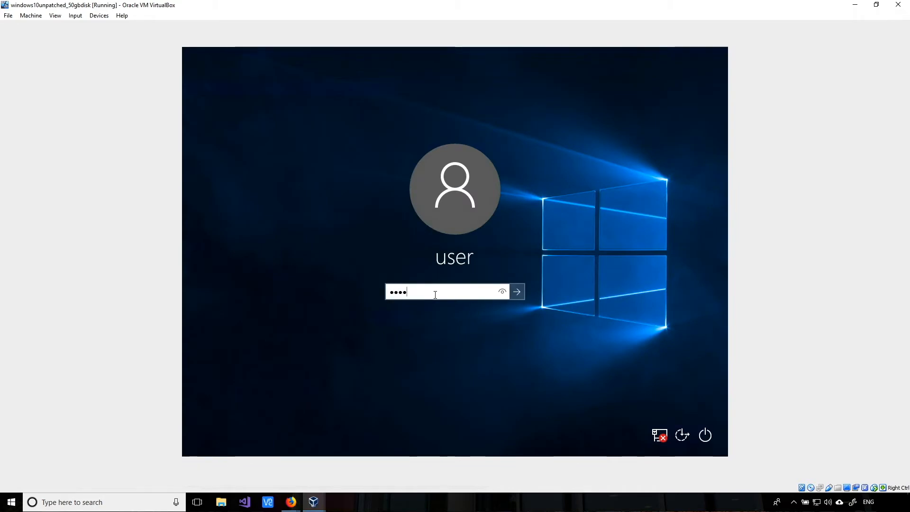
type("•")
key("Return")
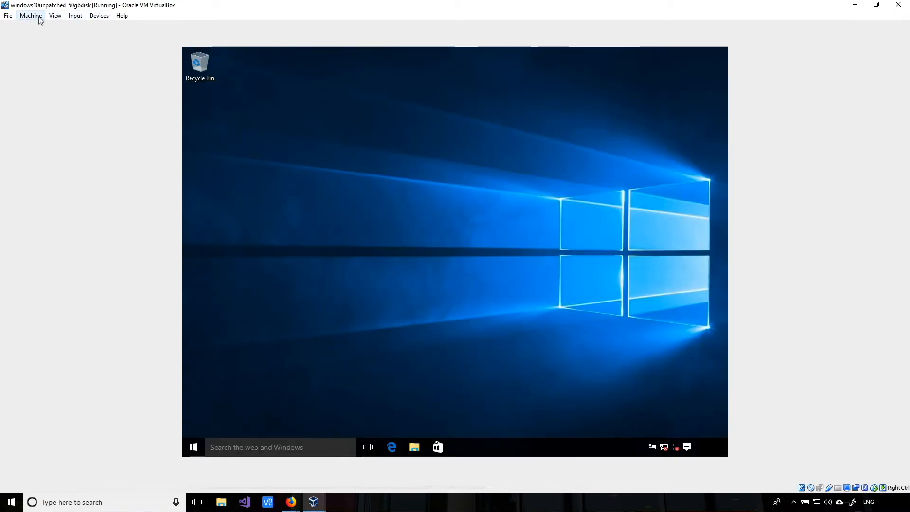
left_click(38, 17)
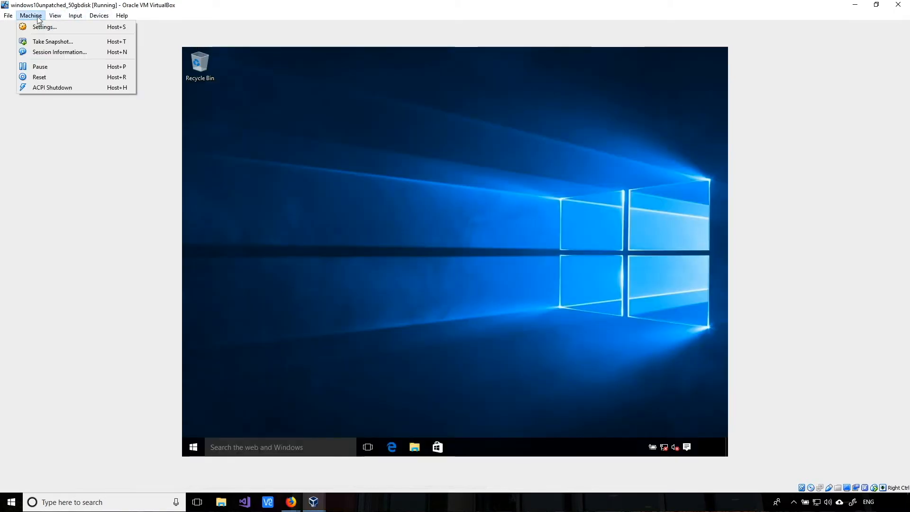
- Tick Cable Connected under the VM's network adapter Advanced settings and apply
left_click(39, 29)
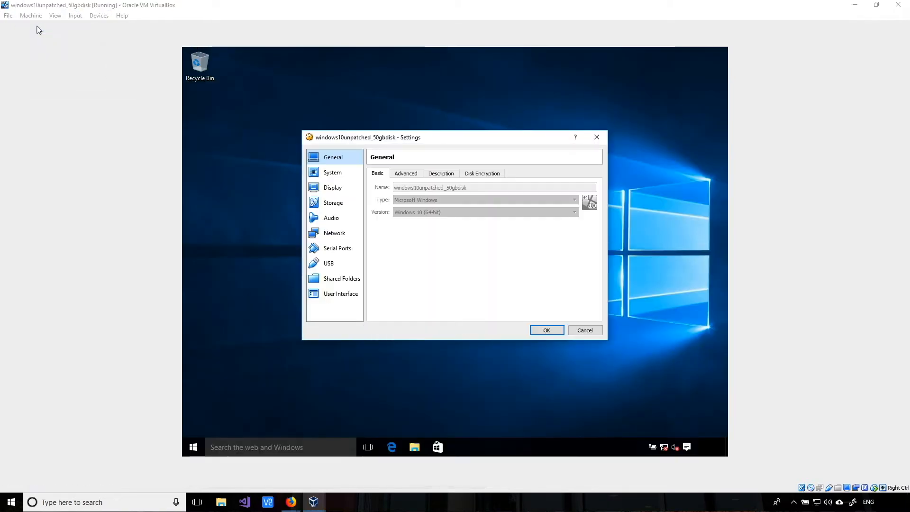
left_click(332, 234)
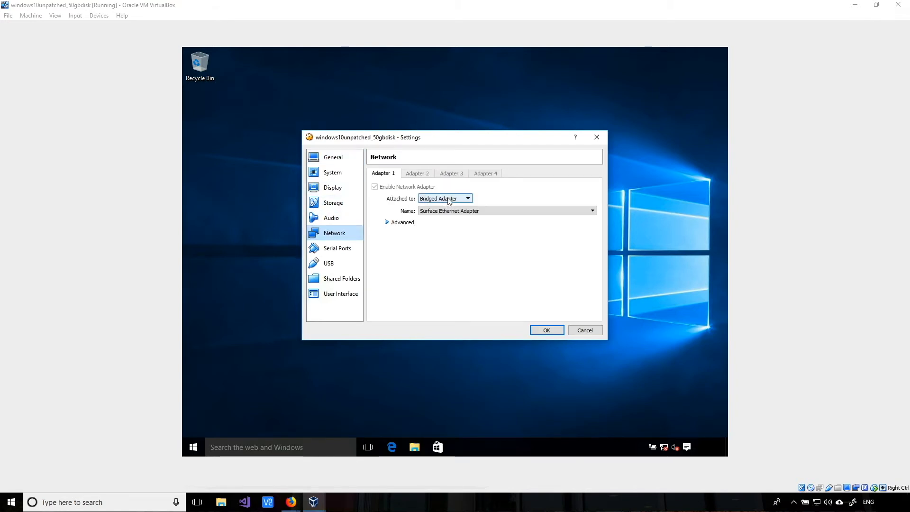
left_click(387, 222)
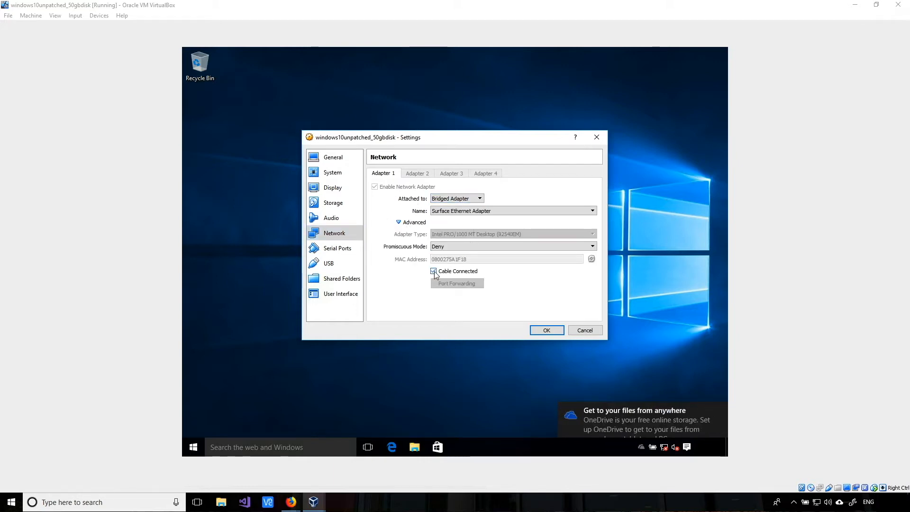
left_click(547, 330)
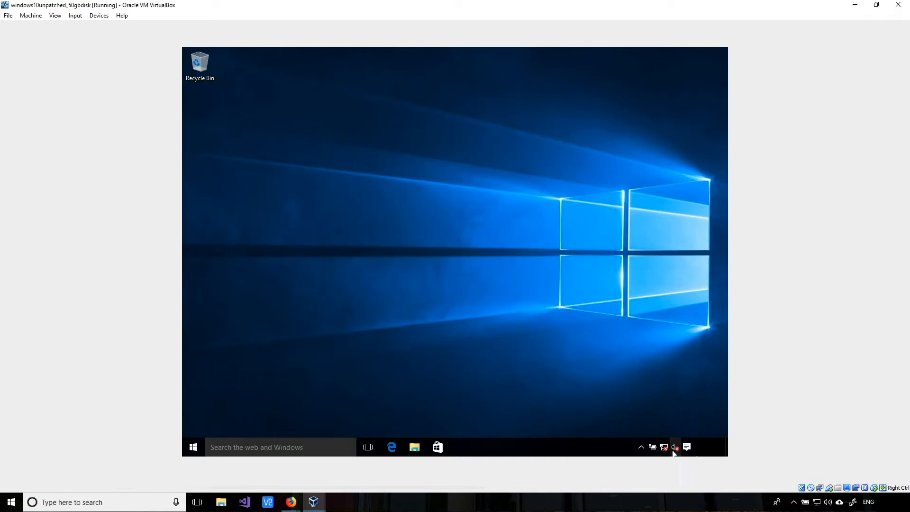
- Decline making the PC discoverable on the network and launch Microsoft Edge in the guest
mouse_move(668, 448)
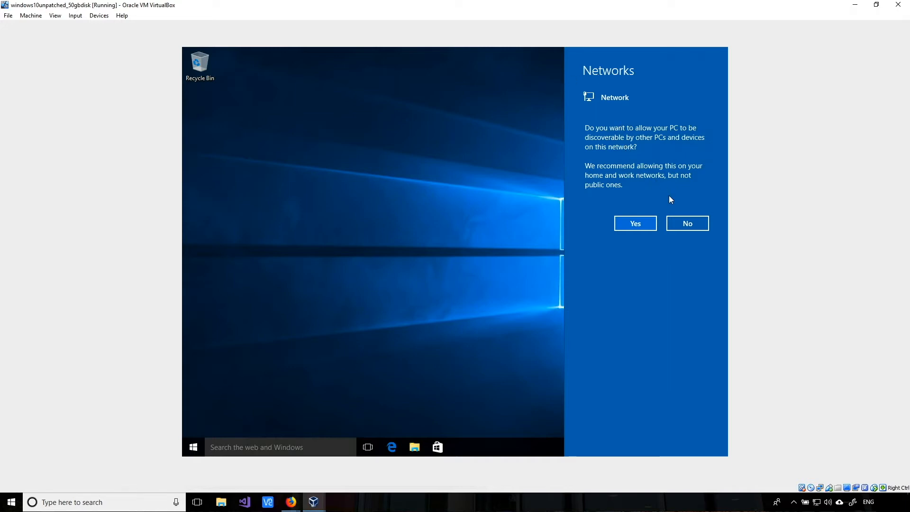
left_click(688, 224)
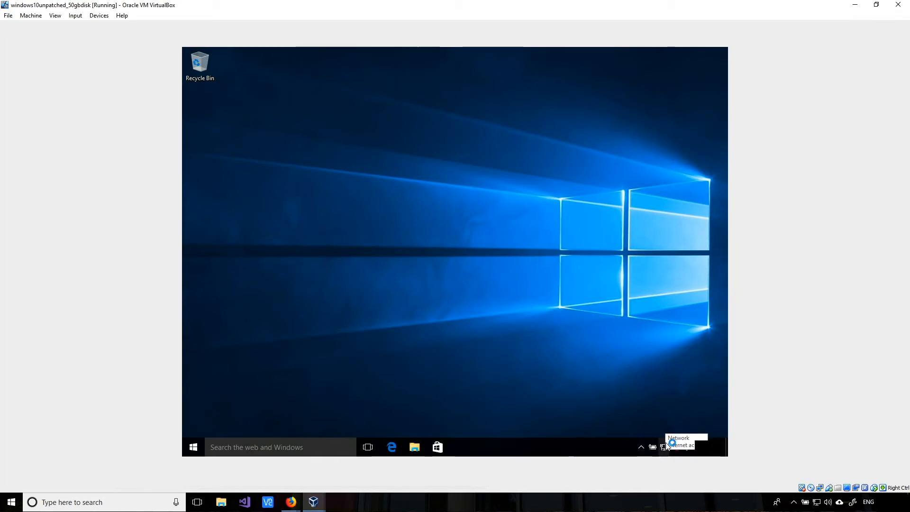
left_click(392, 447)
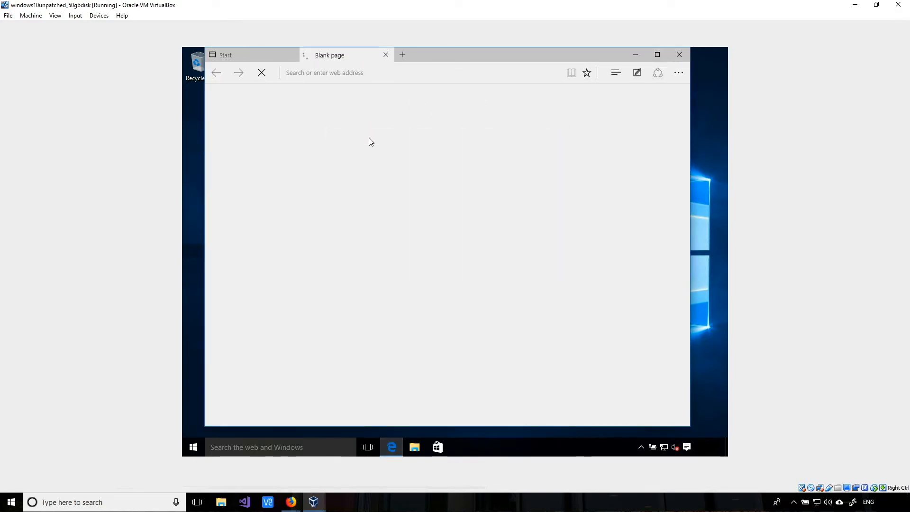
- Search 'chrome download' in Edge and go to Chrome's download page
left_click(390, 73)
type("c")
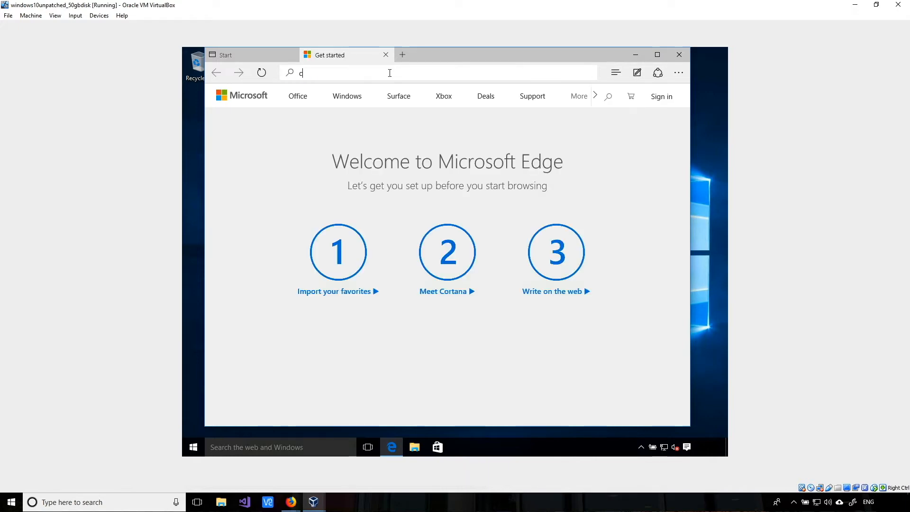
type("hrome download")
key("Return")
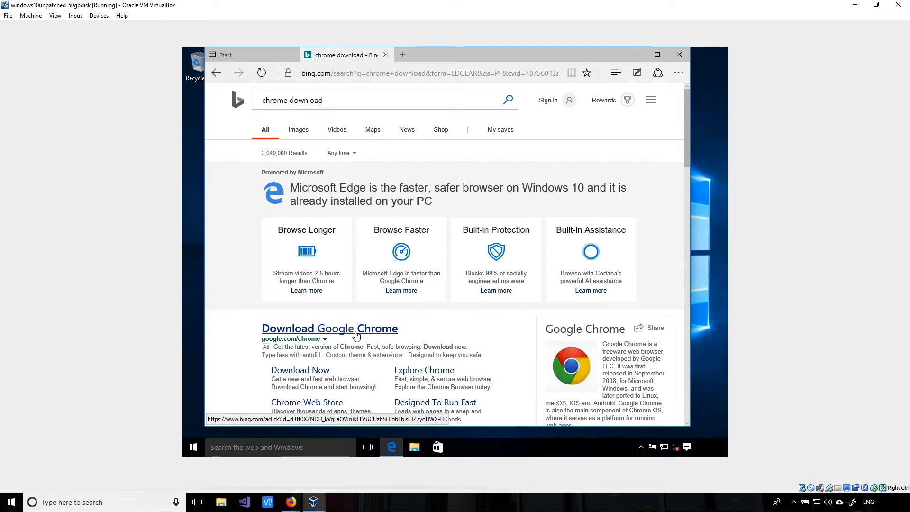
left_click(319, 373)
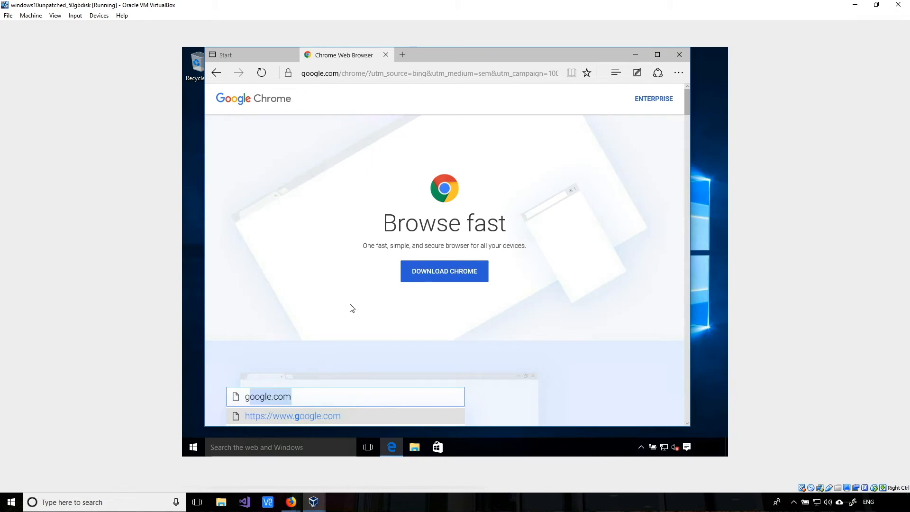
- Download Chrome, accept the terms, and run and authorize the installer
left_click(440, 272)
left_click(346, 322)
left_click(569, 416)
left_click(424, 223)
left_click(680, 55)
left_click(400, 260)
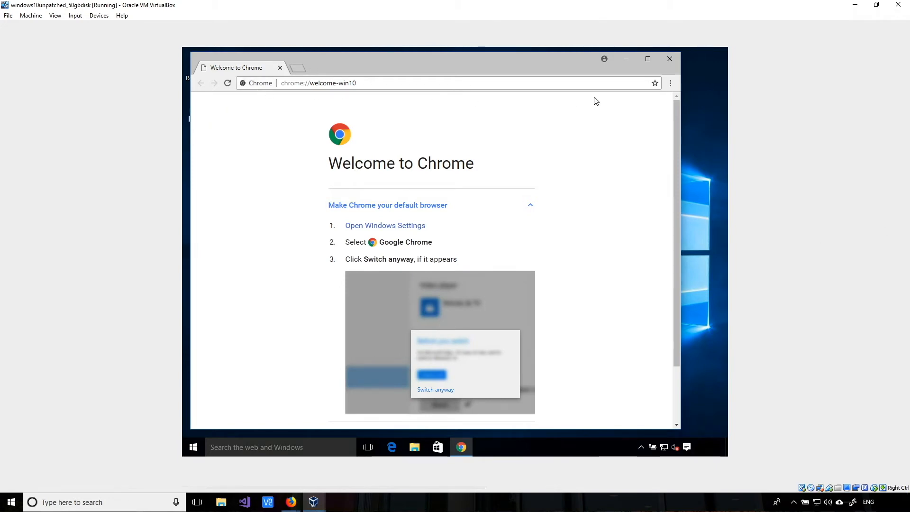
- In Chrome Settings > Advanced, switch off 'Protect you and your device from dangerous sites'
left_click(671, 84)
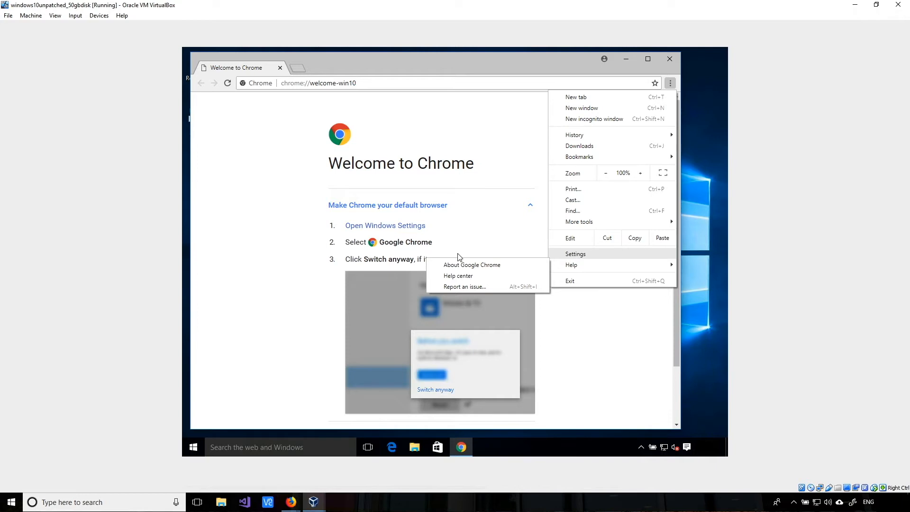
left_click(579, 255)
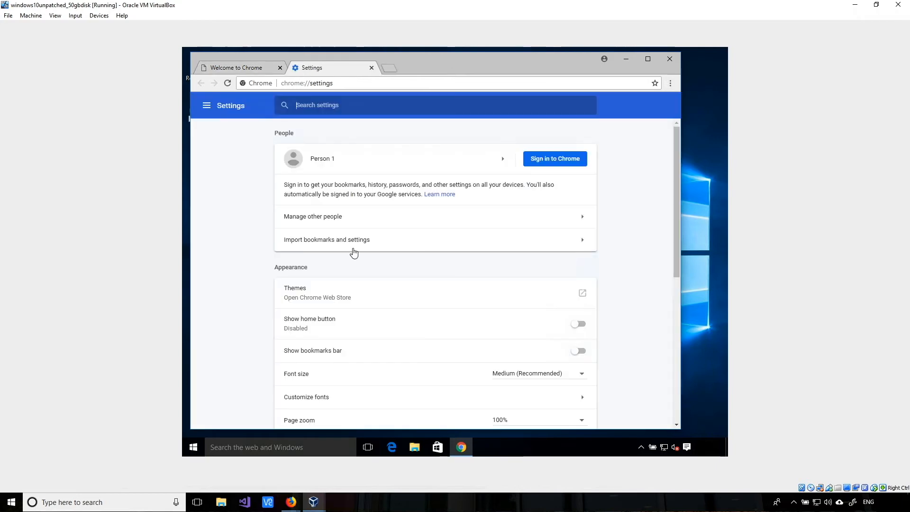
left_click_drag(677, 249, 679, 403)
left_click(422, 392)
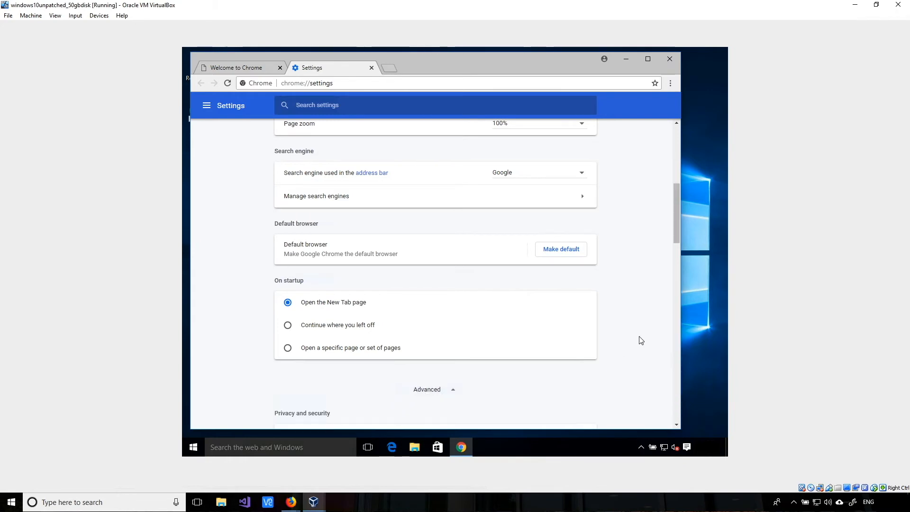
scroll(675, 235, "down", 1)
left_click_drag(678, 235, 678, 278)
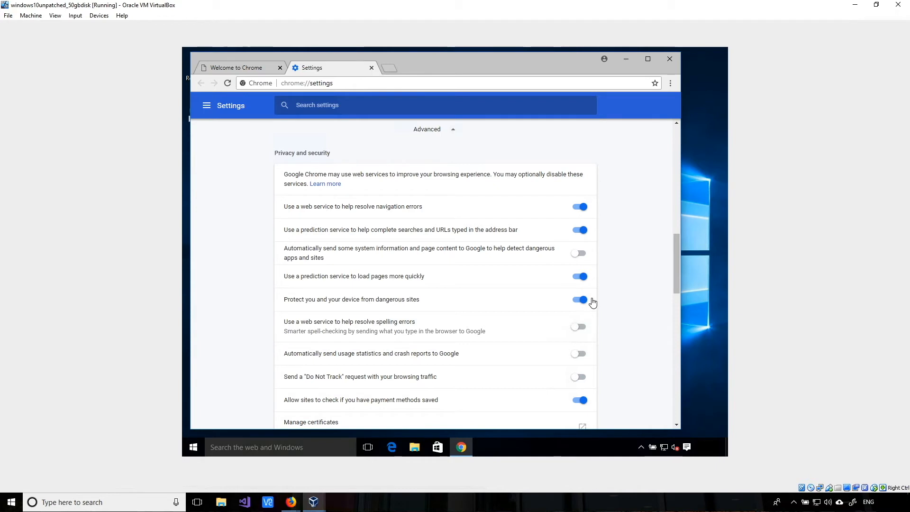
left_click(580, 301)
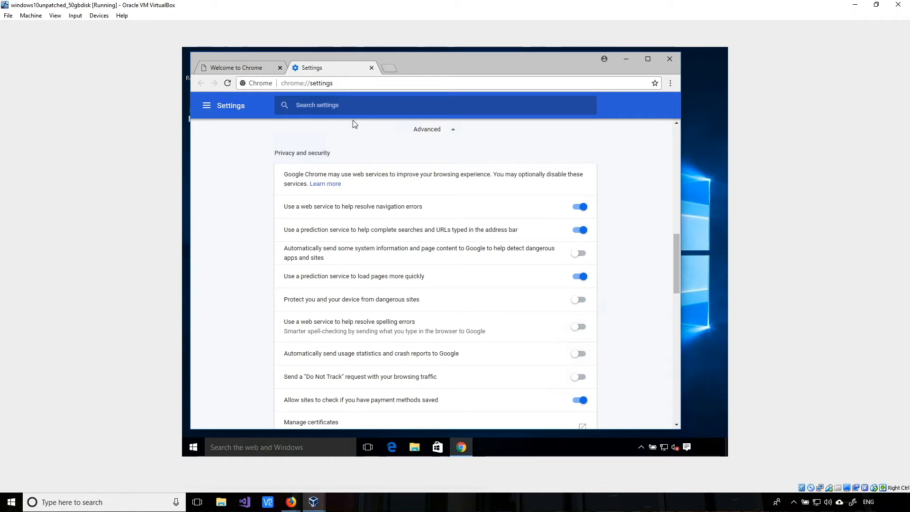
- Close Chrome, shut down the Windows 10 guest, and close the VirtualBox Manager
left_click(670, 59)
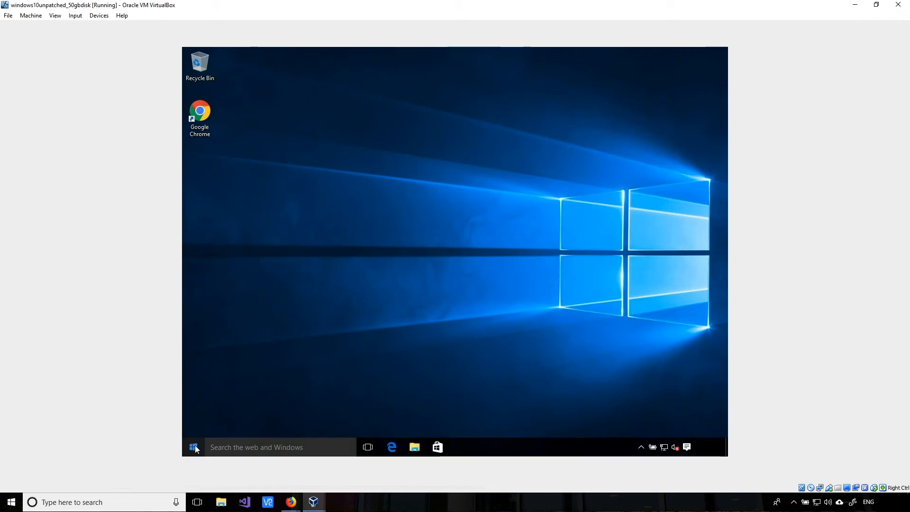
left_click(194, 447)
left_click(202, 409)
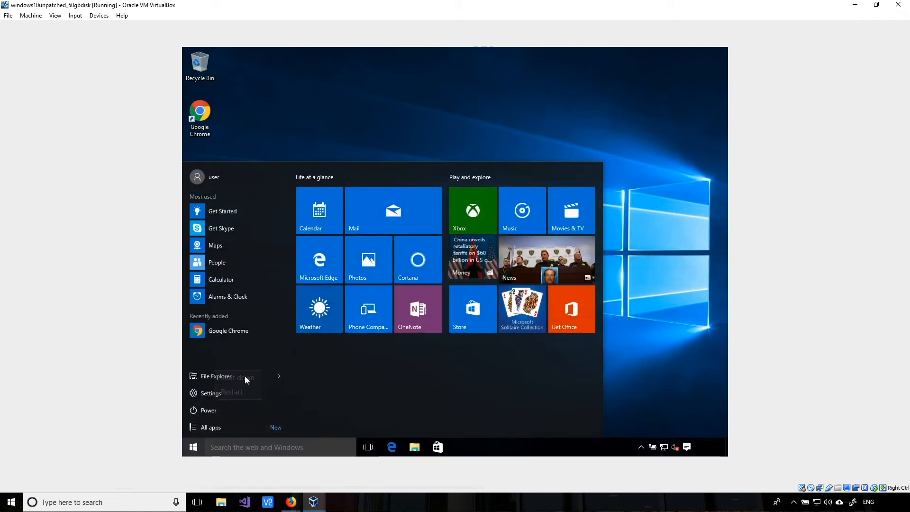
left_click(245, 376)
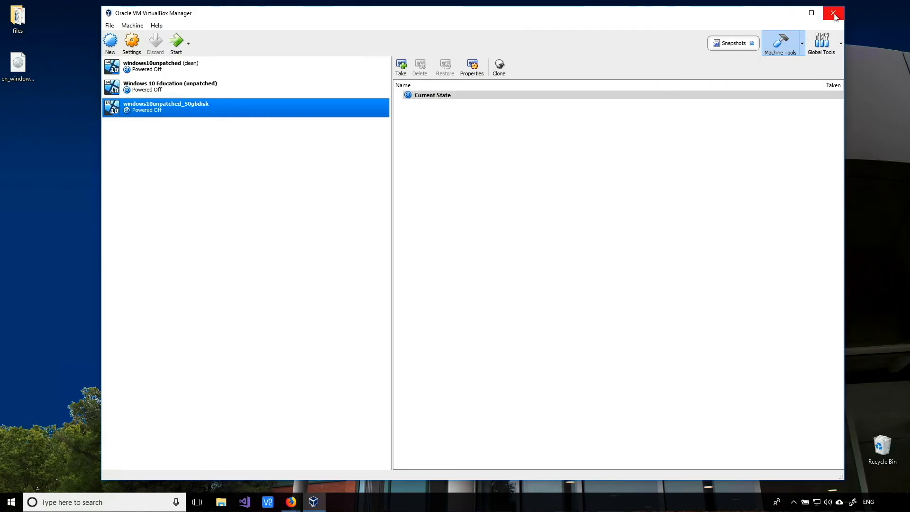
left_click(835, 16)
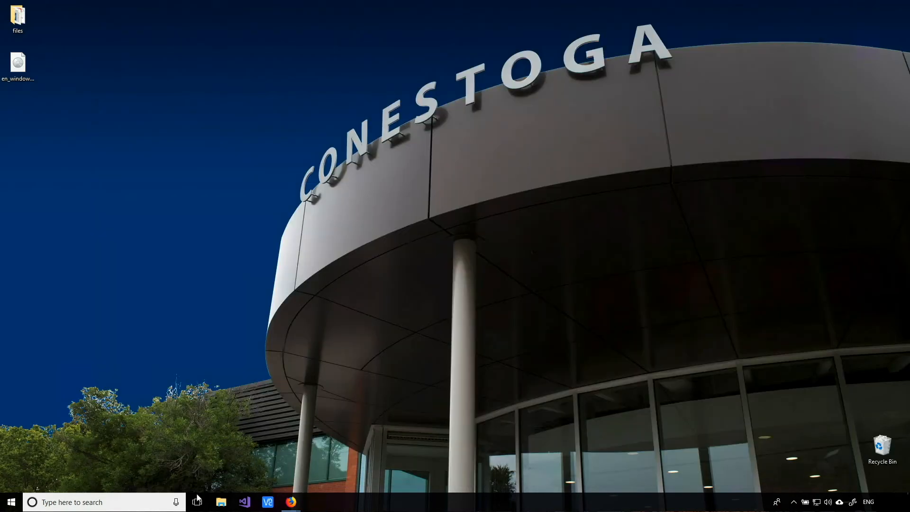
- Browse to C:\Users\user\VirtualBox VMs\windows10unpatched_50gbdisk in File Explorer
left_click(221, 503)
left_click(192, 155)
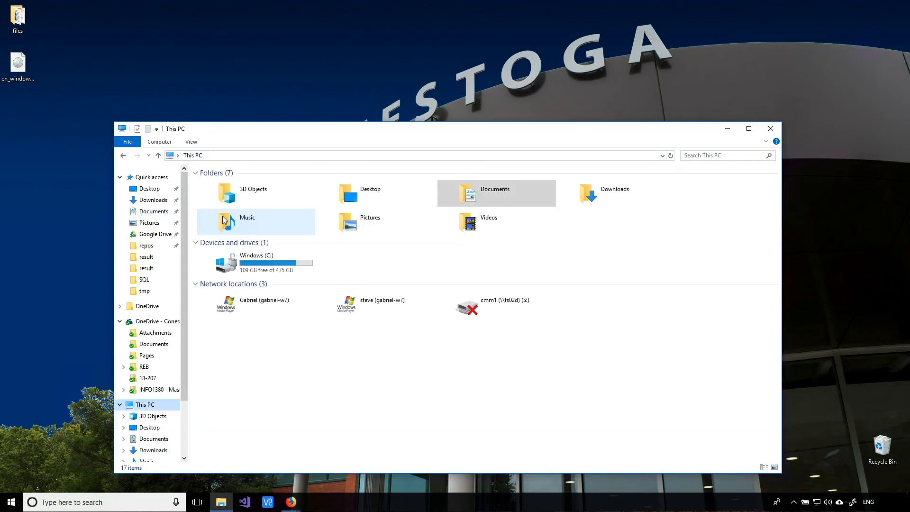
double_click(261, 267)
double_click(224, 271)
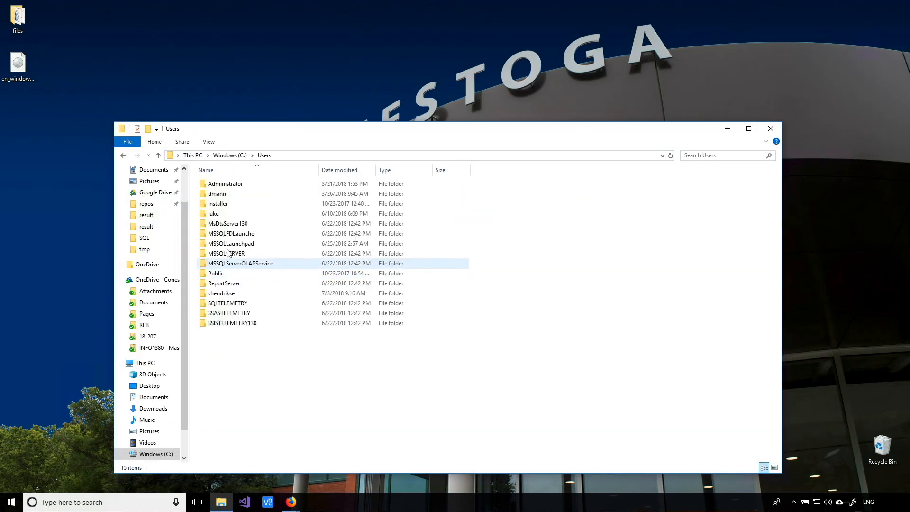
double_click(233, 294)
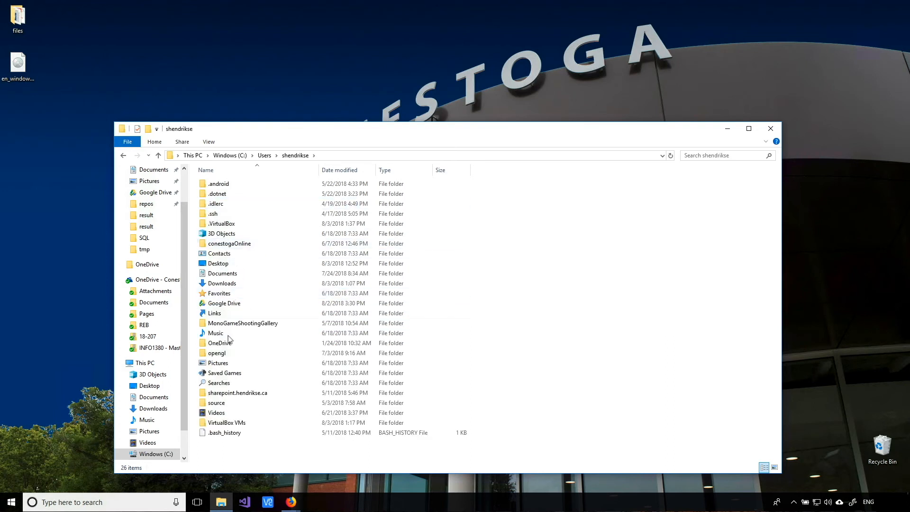
double_click(237, 423)
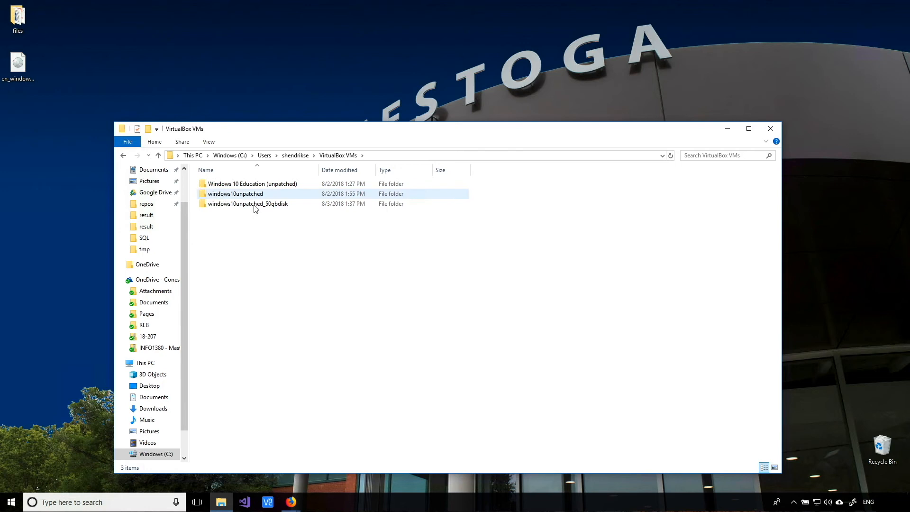
left_click(227, 205)
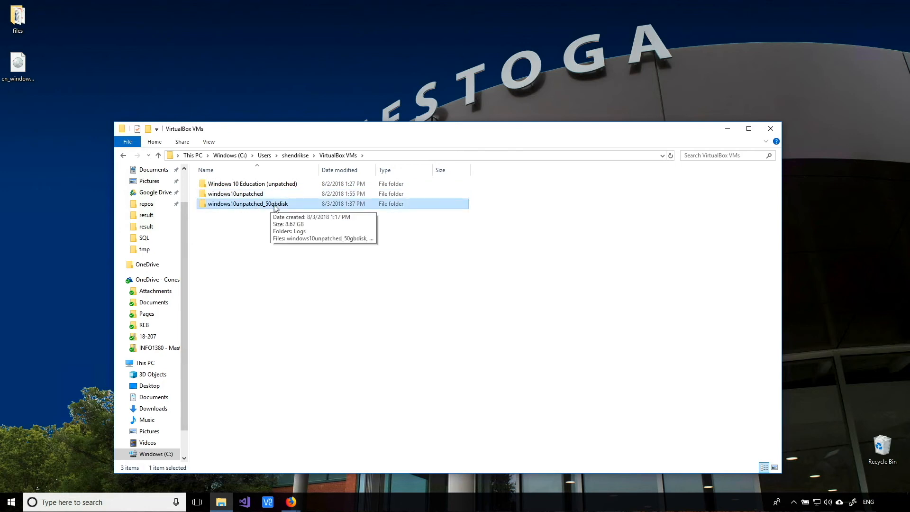
double_click(253, 206)
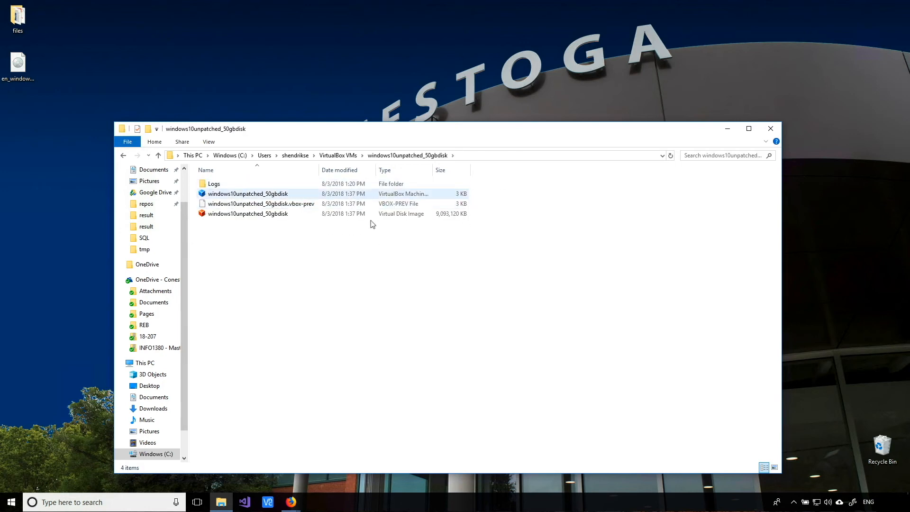
- Copy the virtual disk image and paste a duplicate into the same folder
left_click(255, 216)
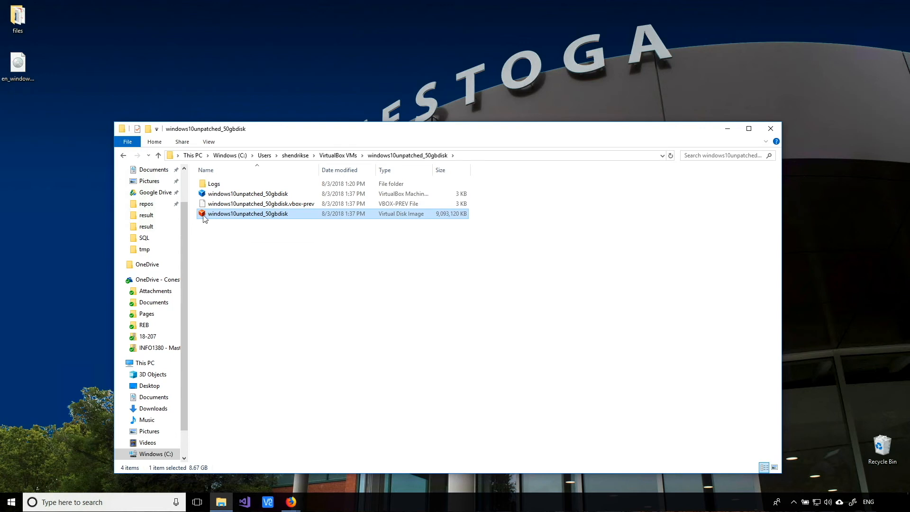
right_click(251, 218)
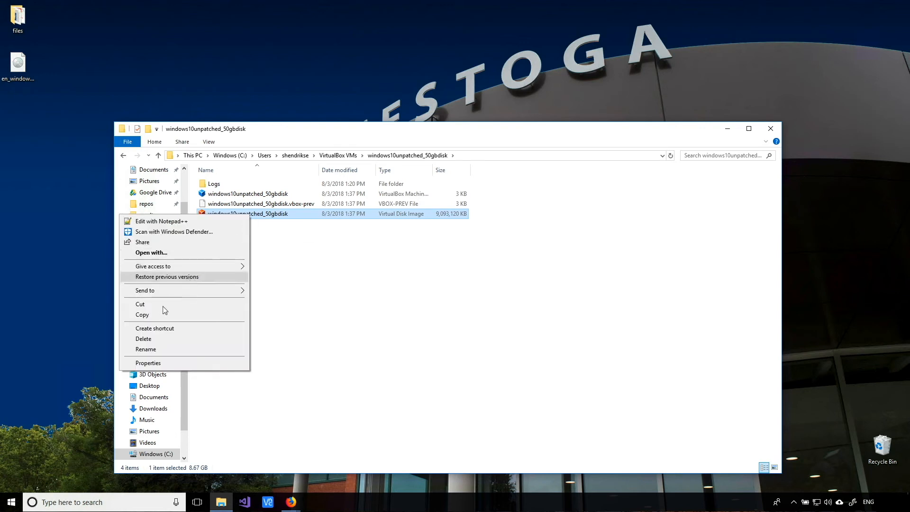
left_click(150, 314)
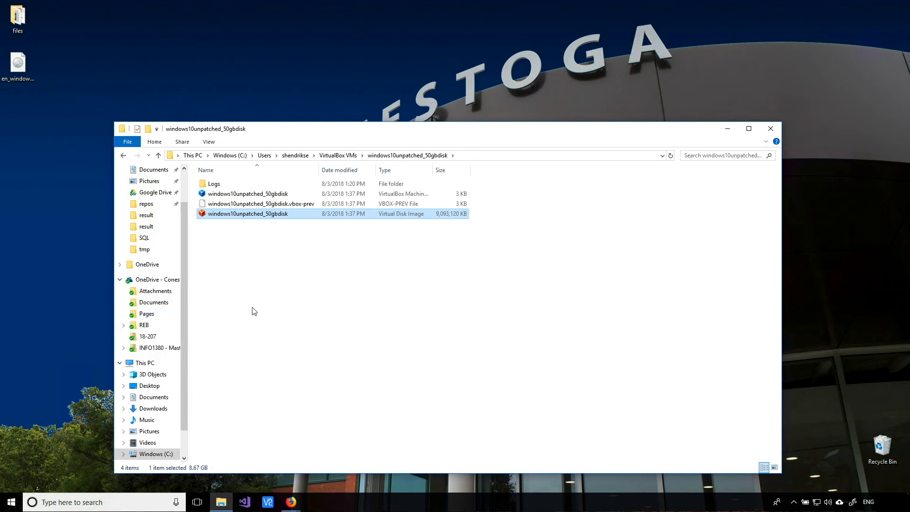
right_click(252, 307)
left_click(165, 372)
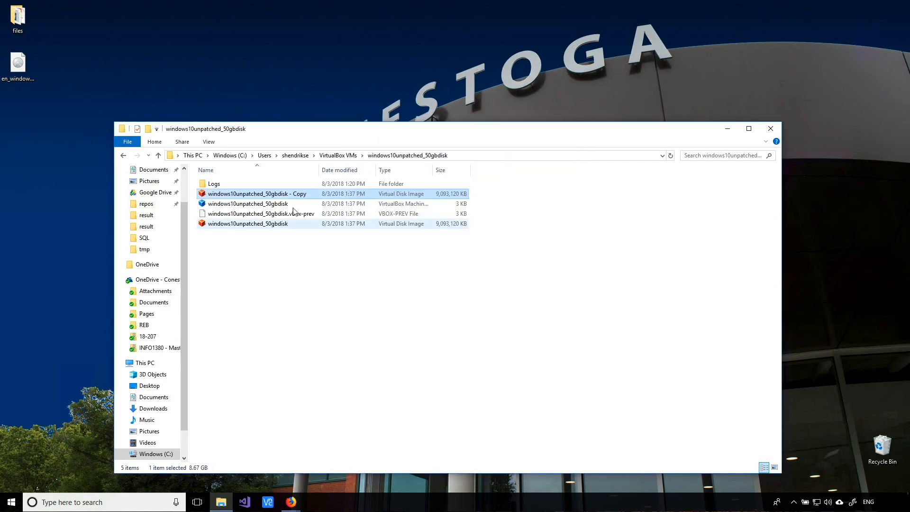
- Rename the '- Copy' file to windows10unpatched_50gbdisk.clean.master and widen the Name column
right_click(272, 195)
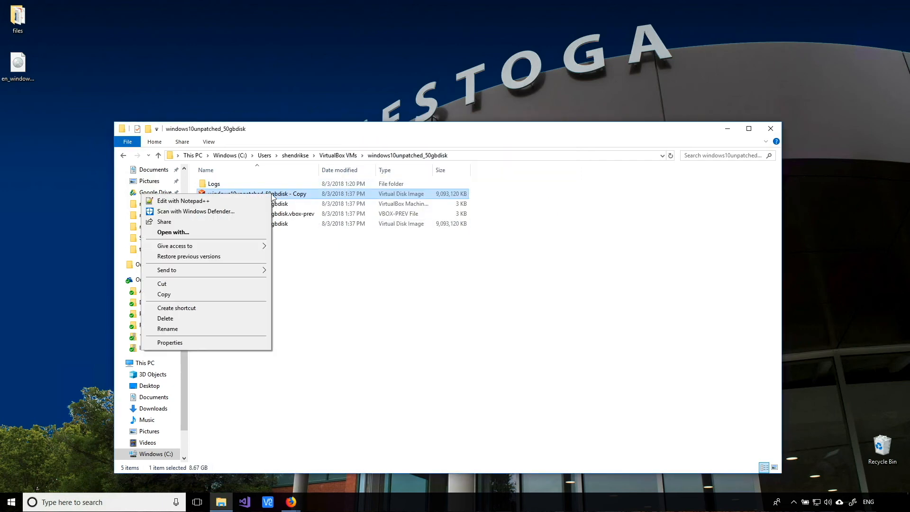
left_click(168, 329)
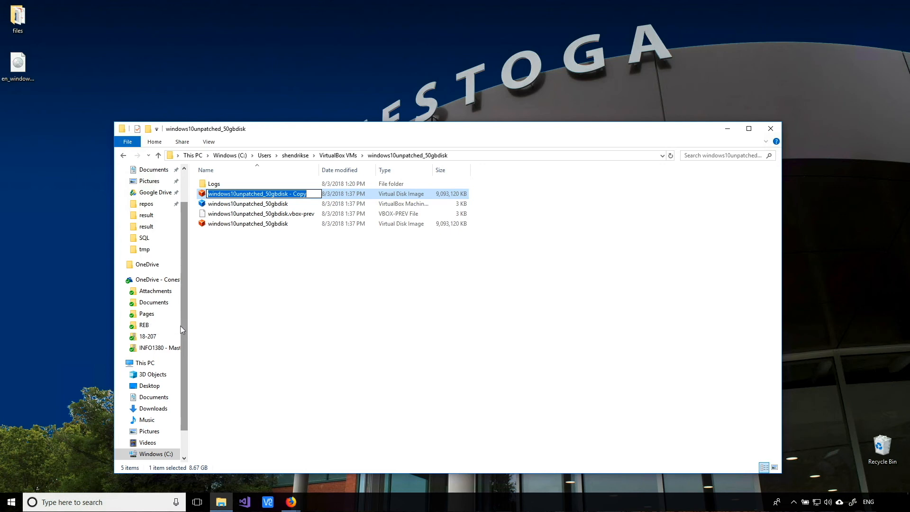
key("End")
key("BackSpace")
key("BackSpace")
key("BackSpace")
key("BackSpace")
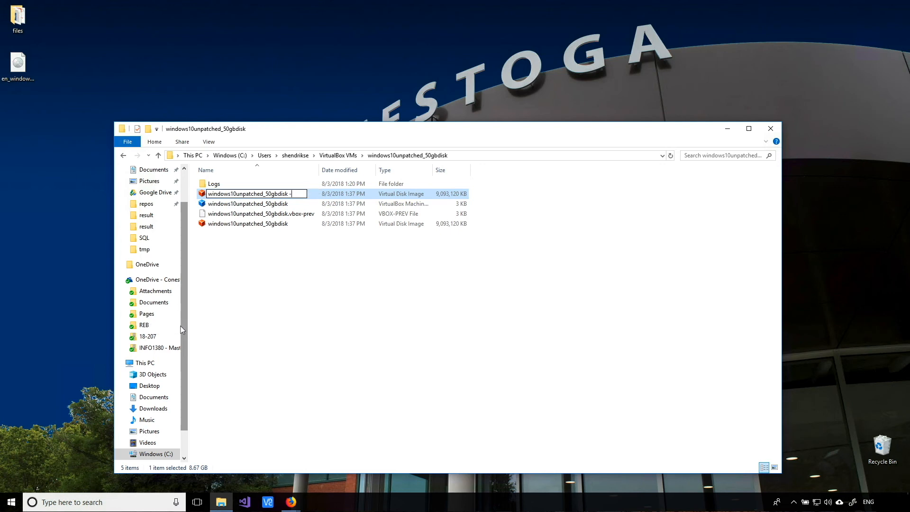
type(".clean")
type(".ma")
key("Return")
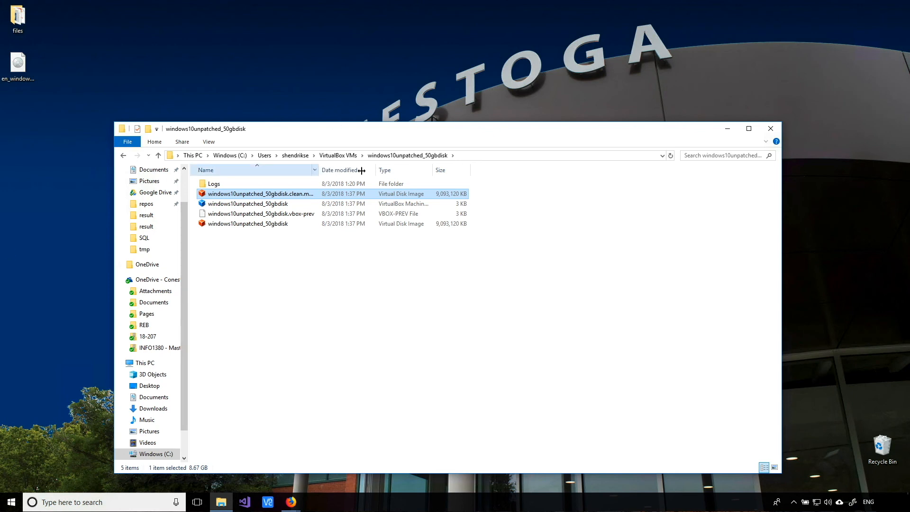
left_click_drag(362, 170, 360, 170)
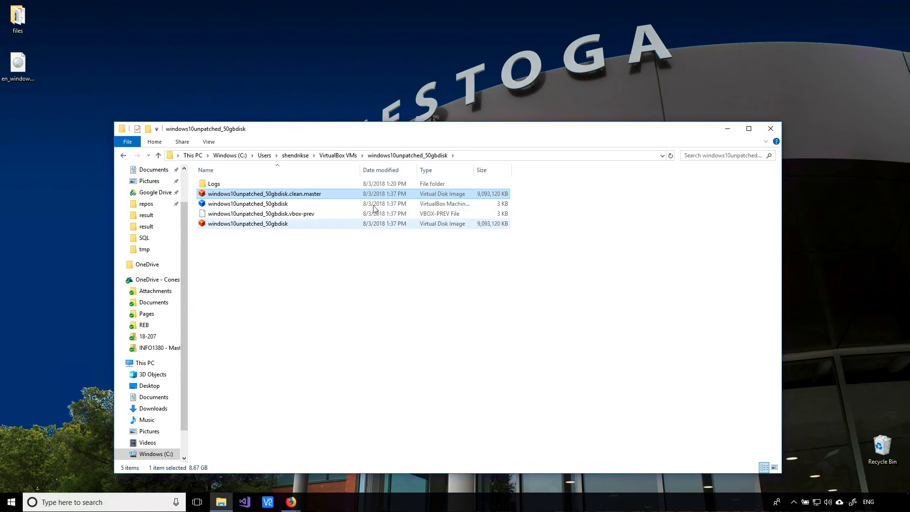
right_click(272, 226)
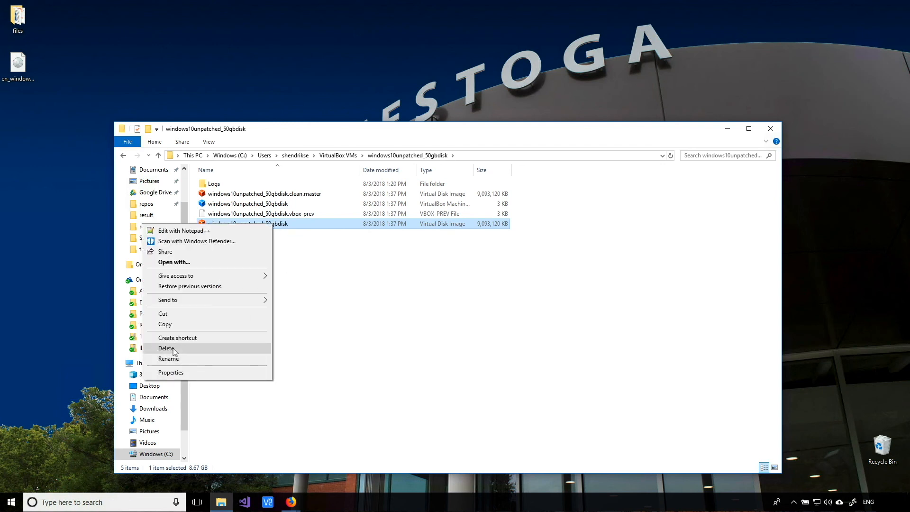
left_click(316, 354)
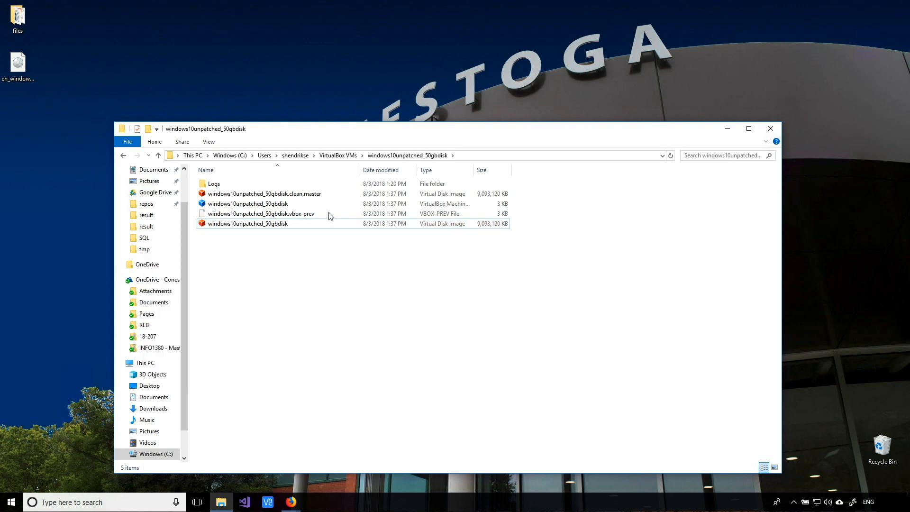
right_click(296, 195)
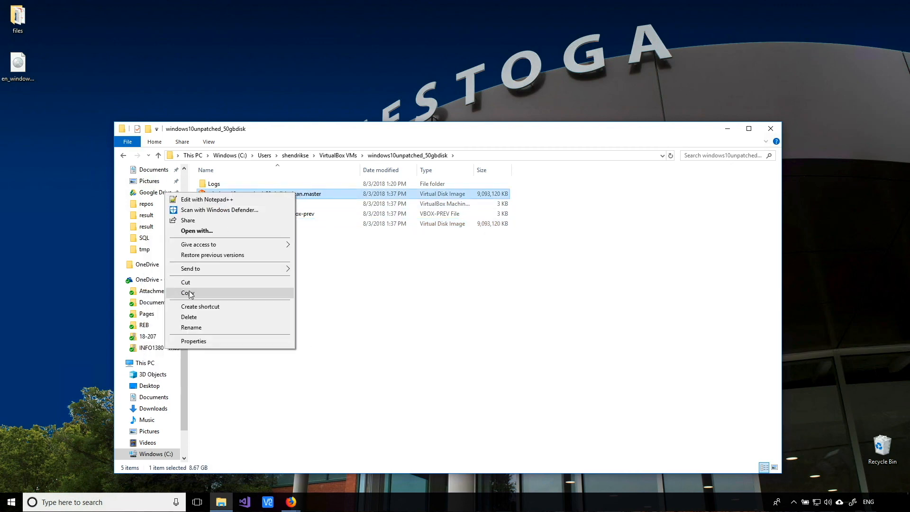
left_click(318, 244)
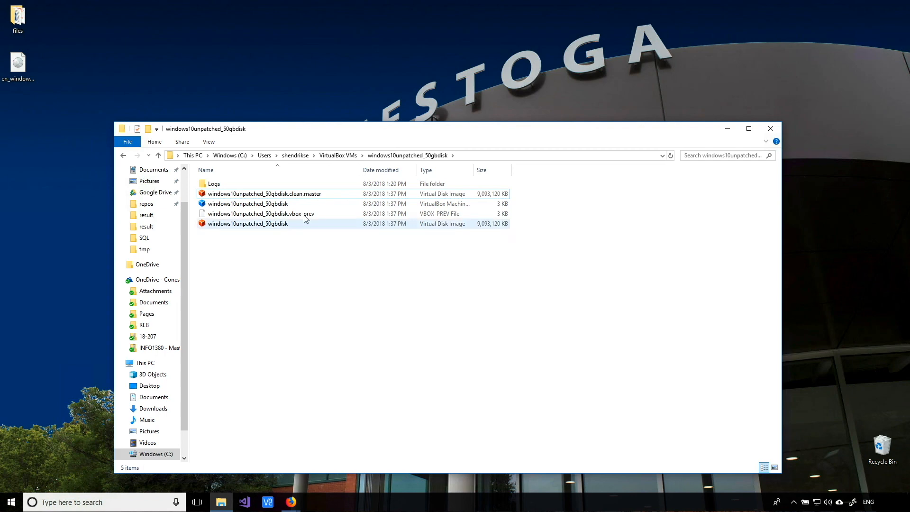
left_click(298, 194)
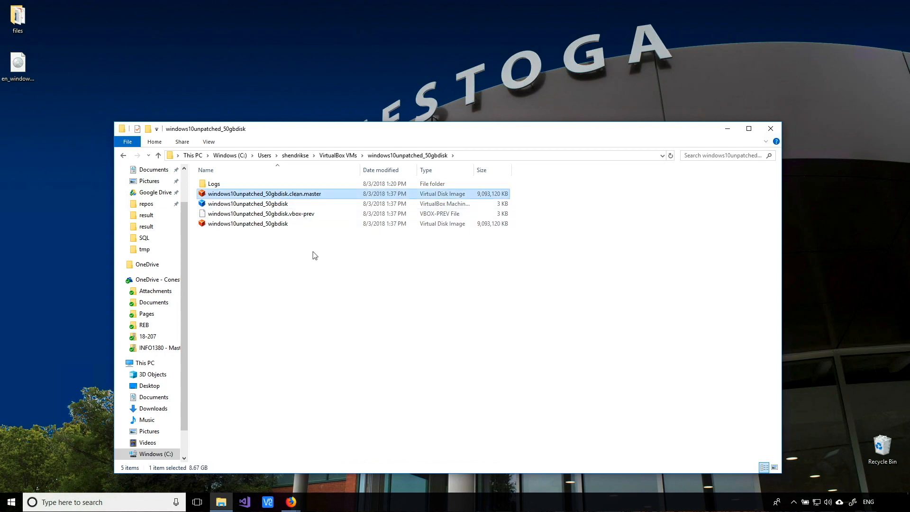